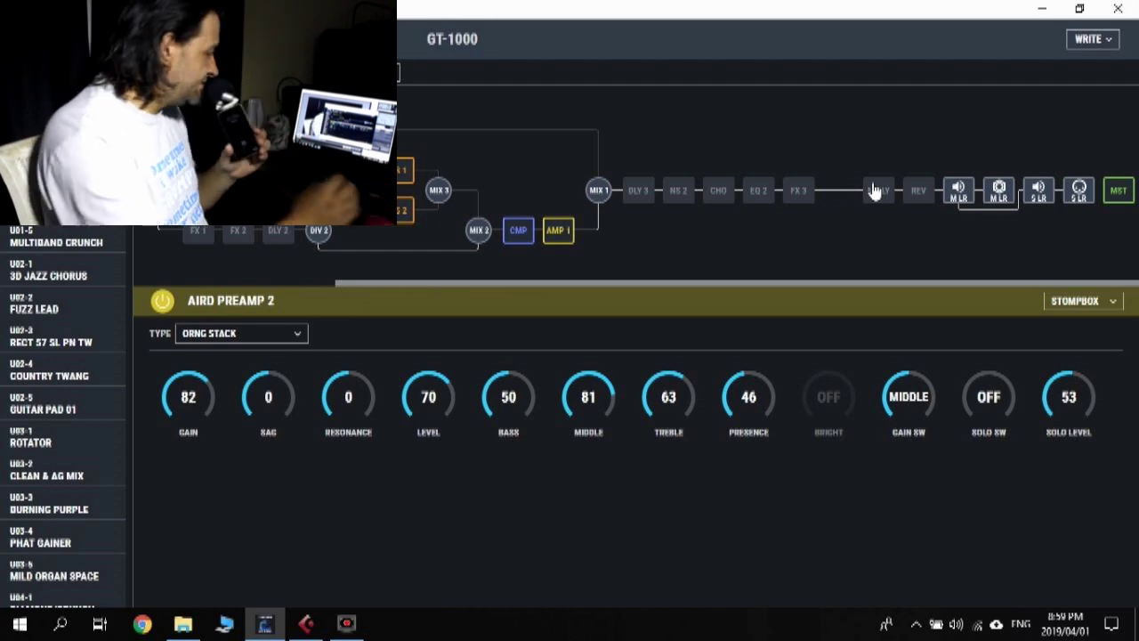
Start Cubase playback from bar 3 at the left locator.
click(958, 191)
click(305, 623)
scroll(712, 356, up, 5)
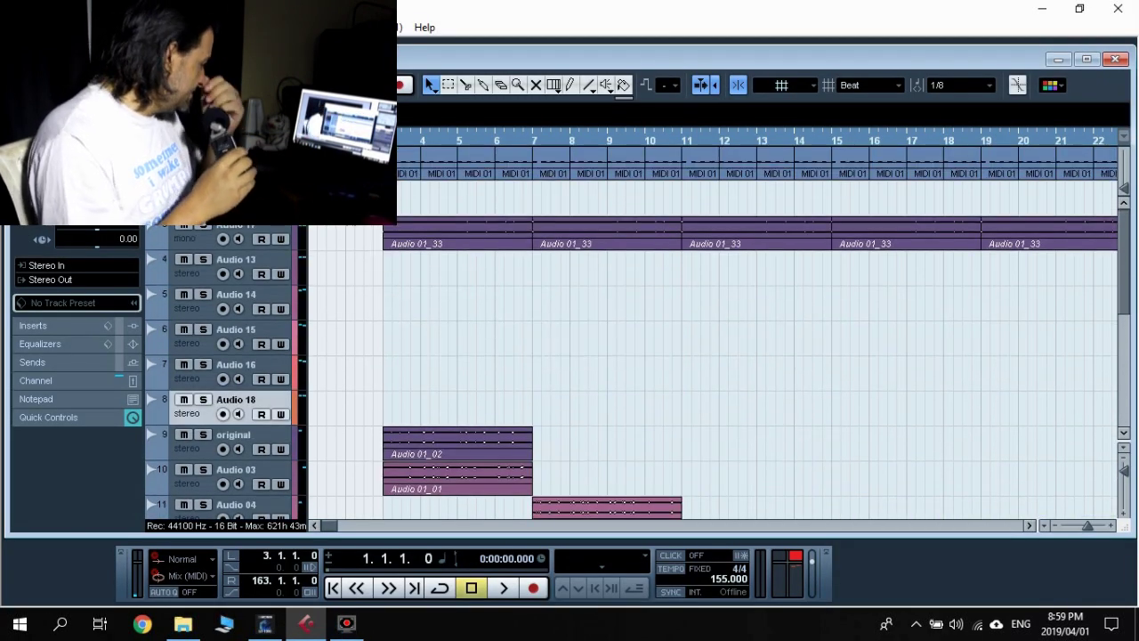
key(KP_1)
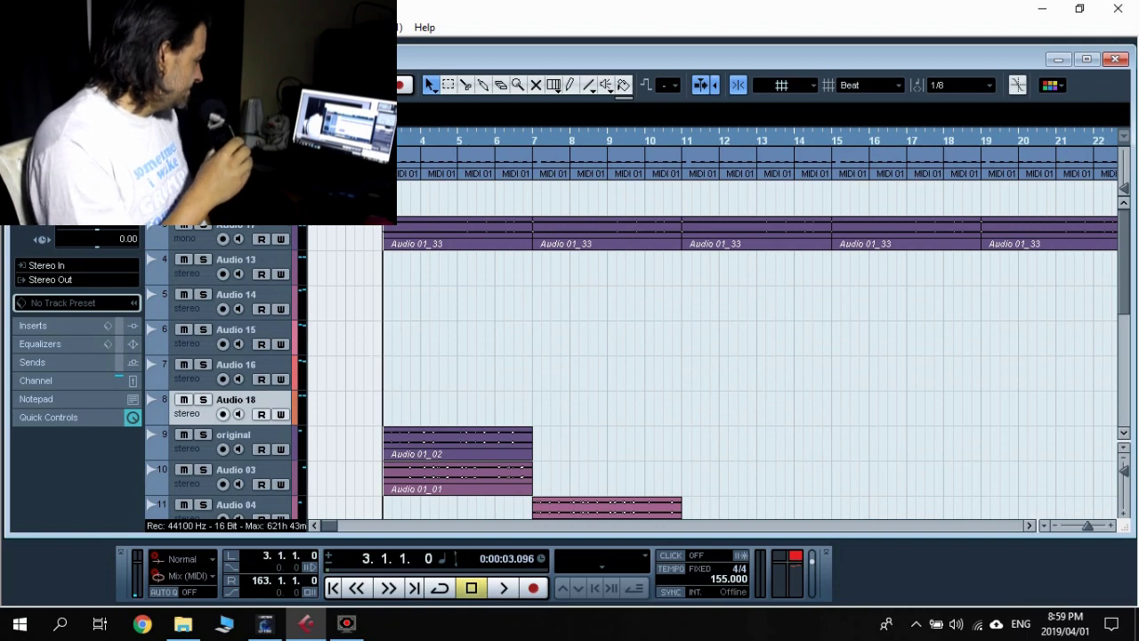
key(space)
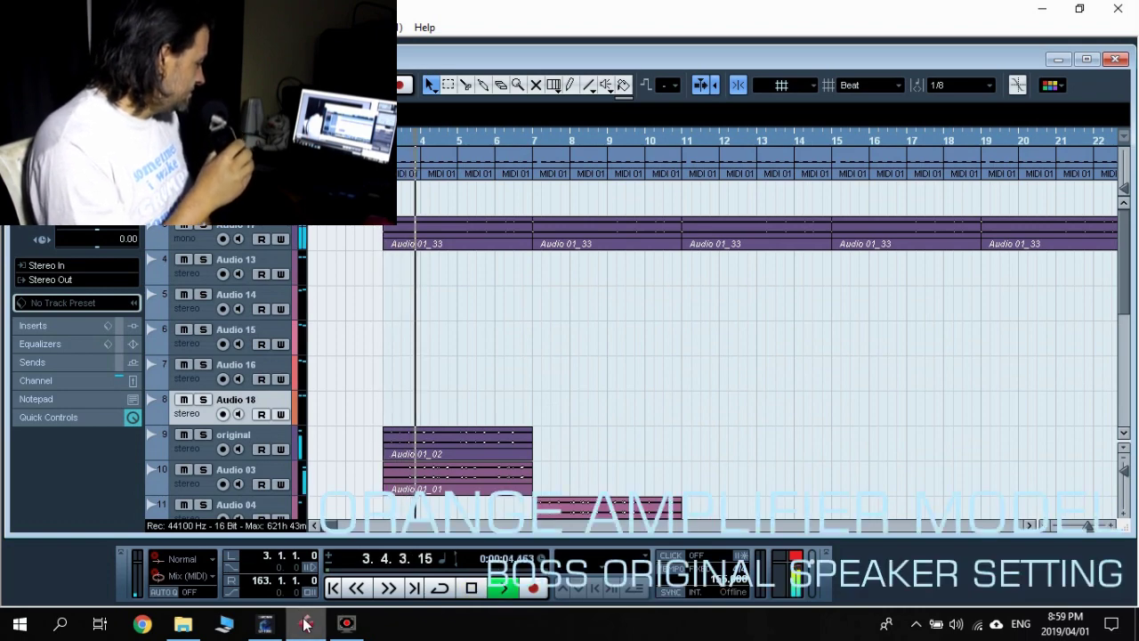
Back in the GT-1000 editor, audition the OH 412 DZL+O and OH 412 MAR V cabinets.
click(264, 622)
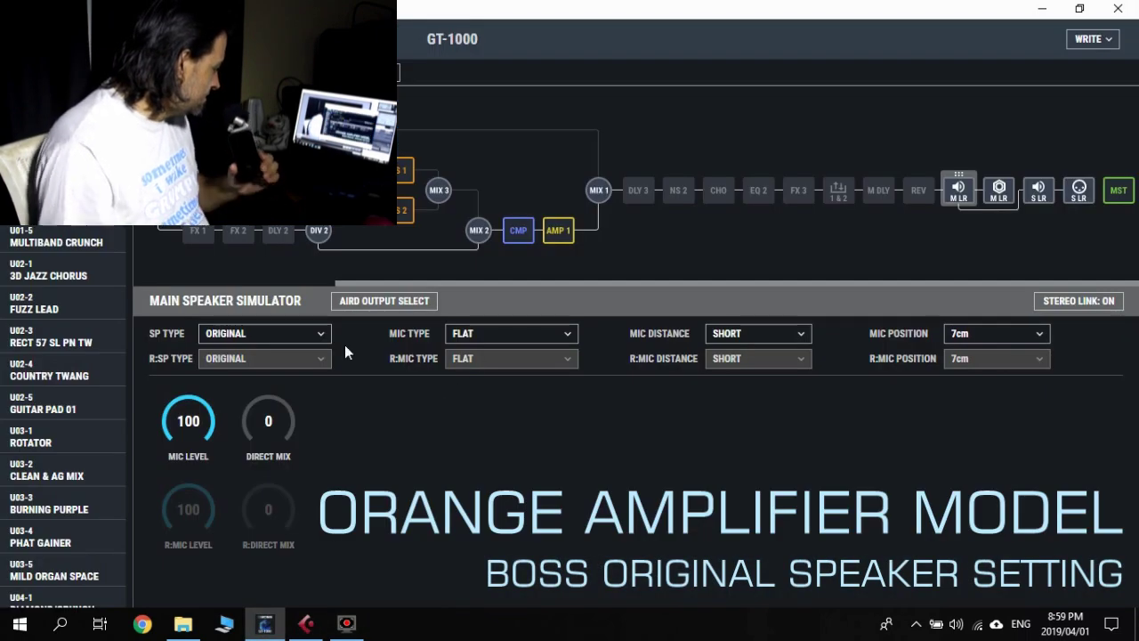
click(308, 334)
scroll(272, 467, down, 3)
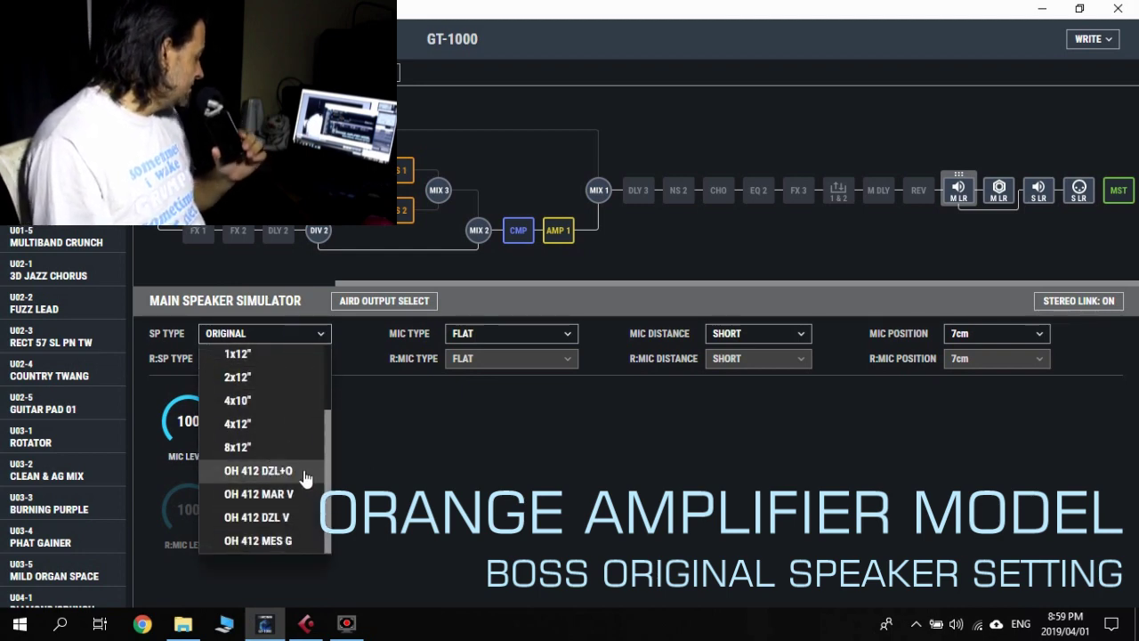
click(301, 473)
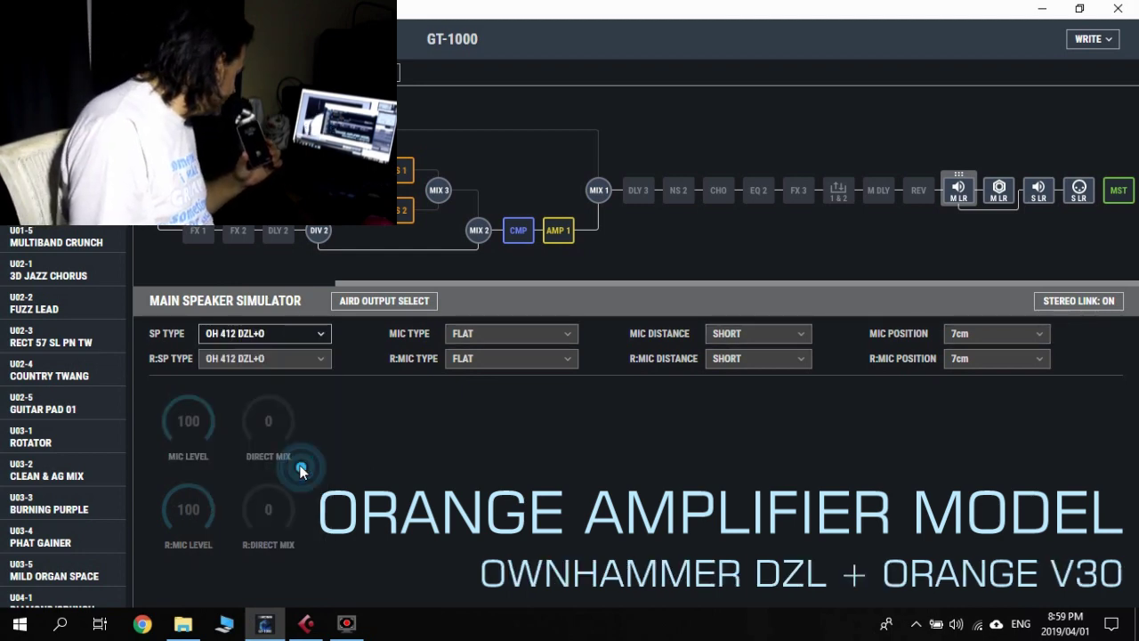
click(315, 338)
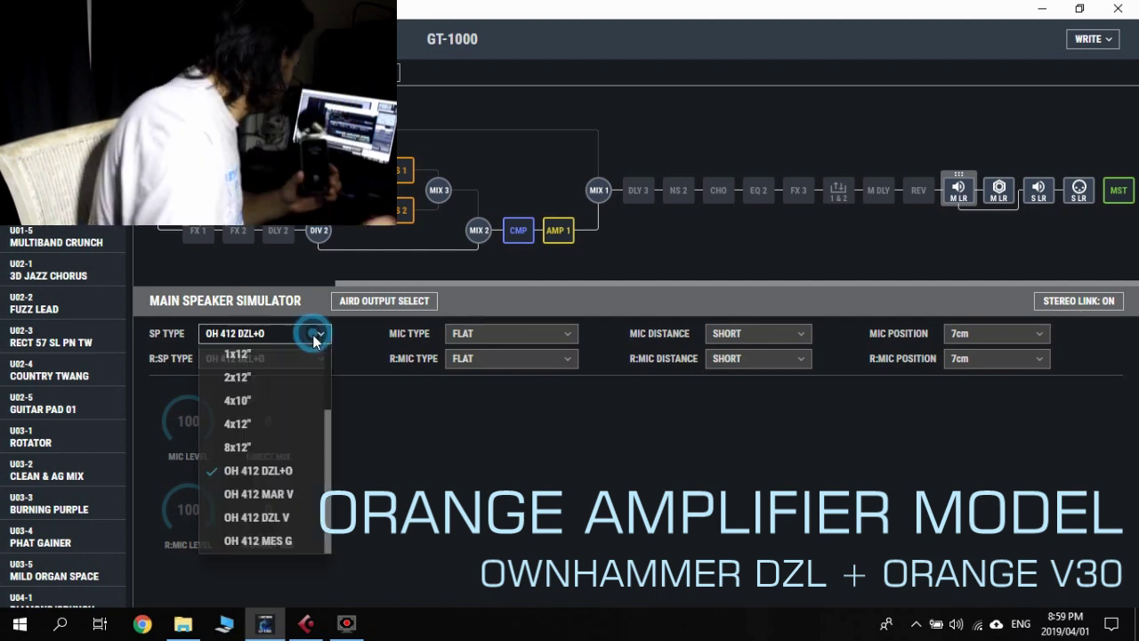
click(282, 500)
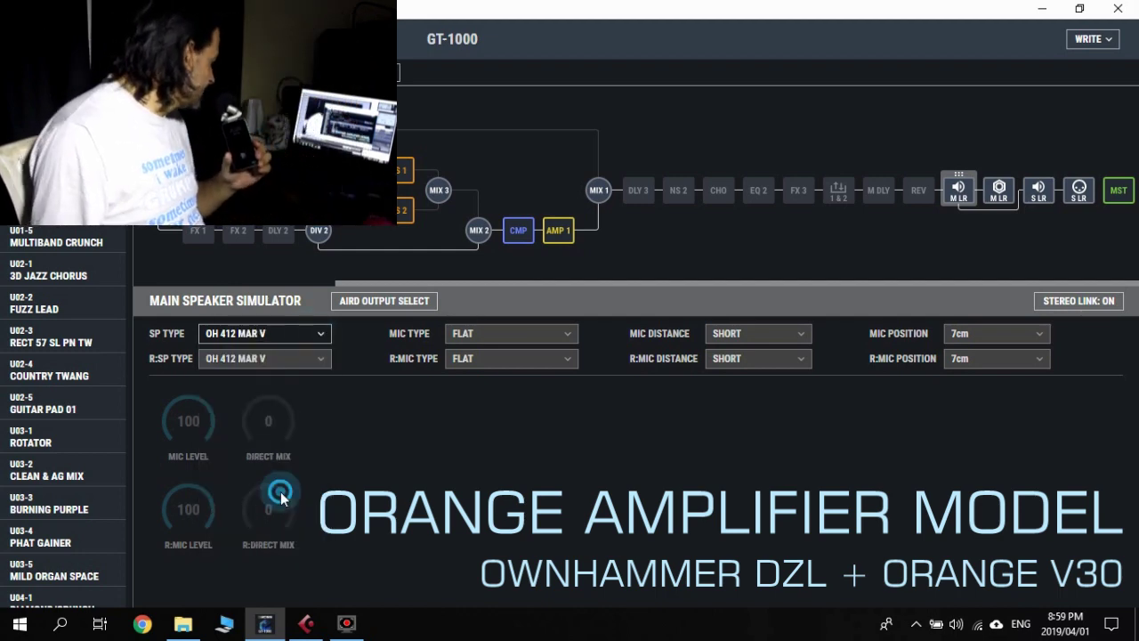
Switch the speaker type to OH 412 DZL V, then to OH 412 MES G.
click(315, 336)
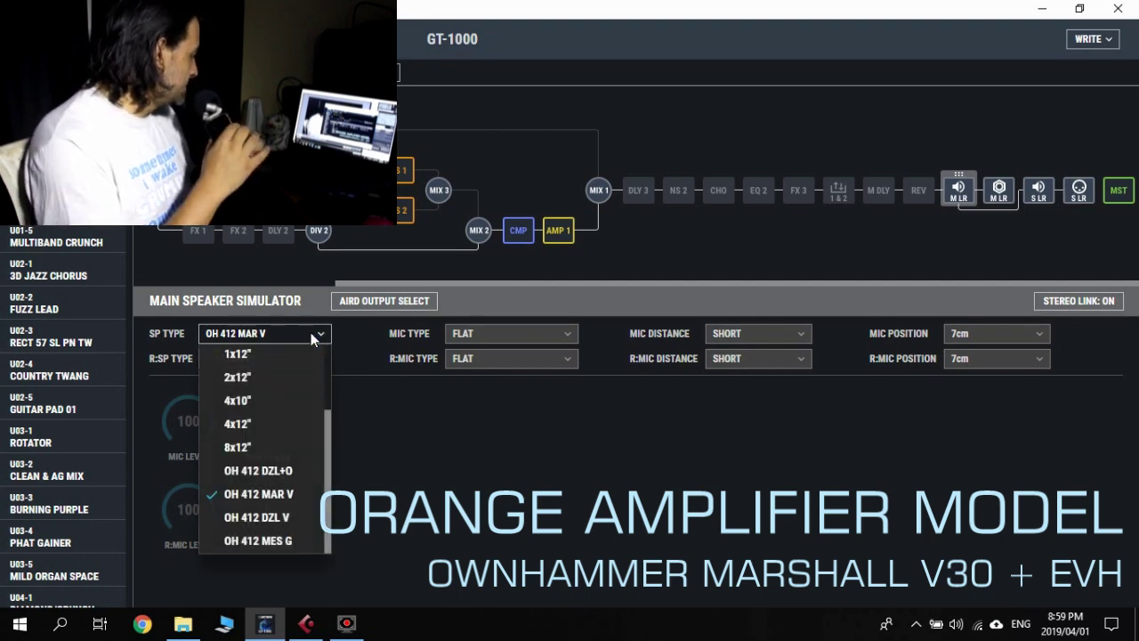
click(306, 517)
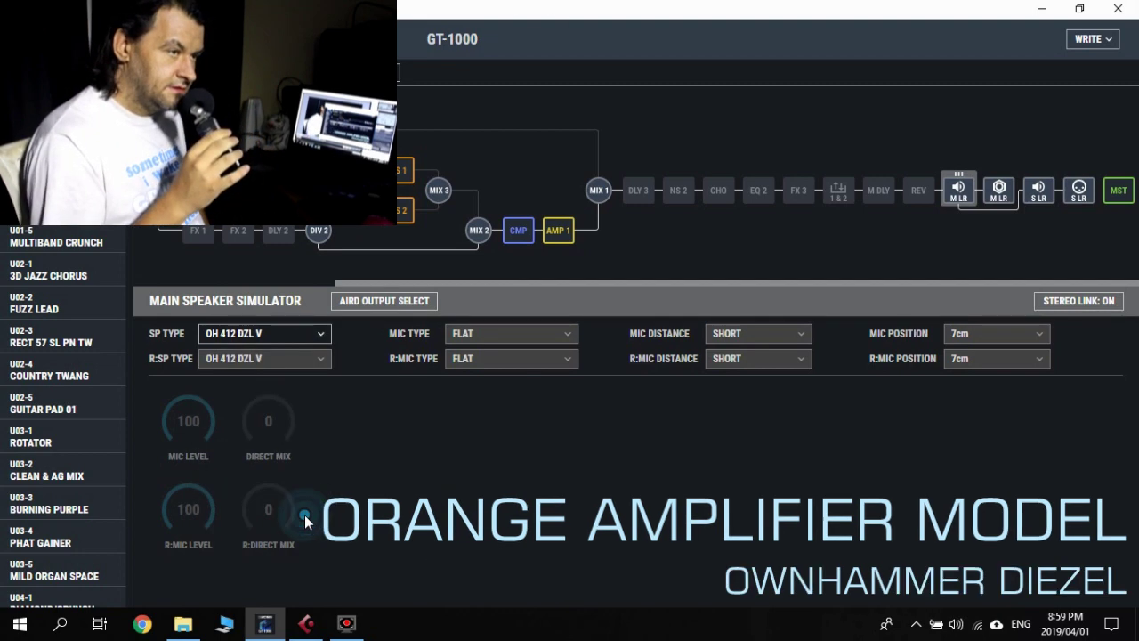
click(294, 331)
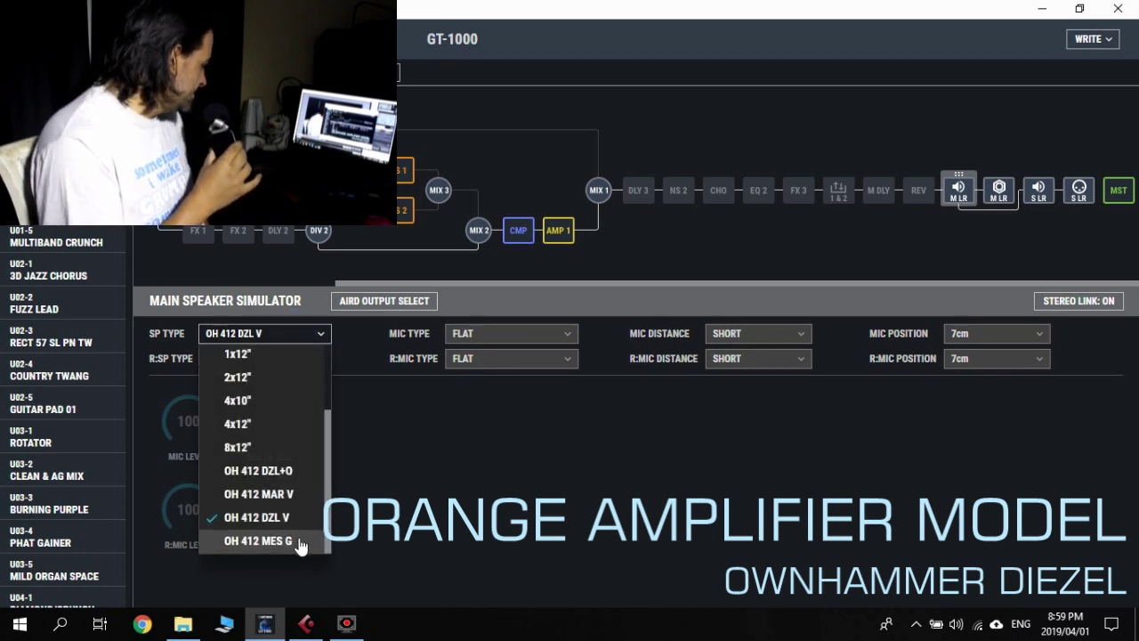
click(299, 541)
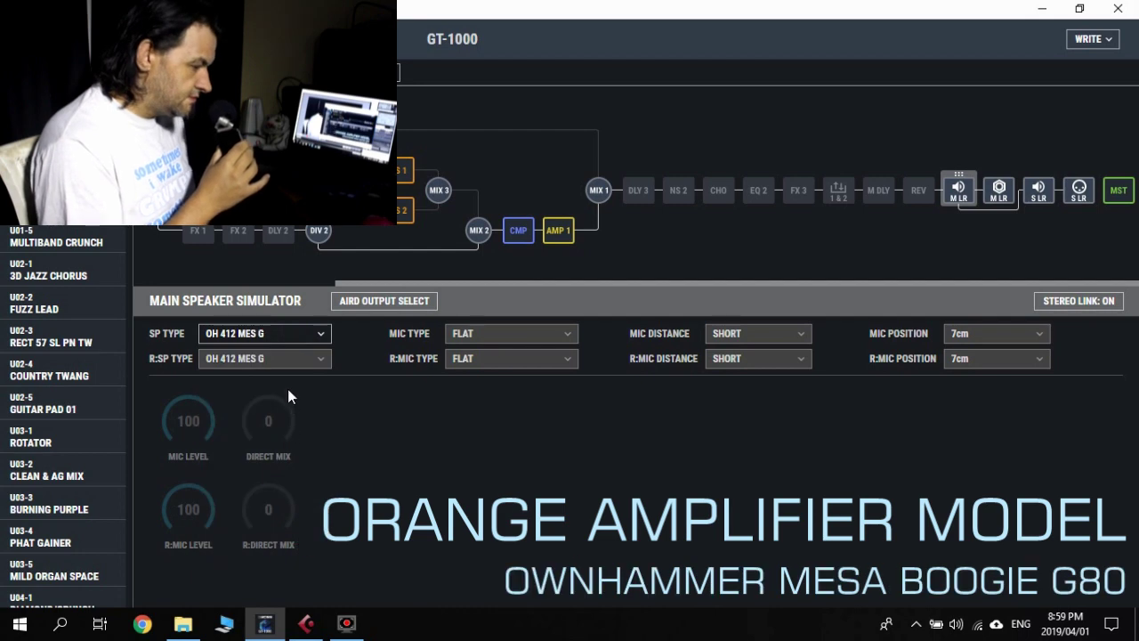
click(291, 333)
scroll(293, 452, up, 2)
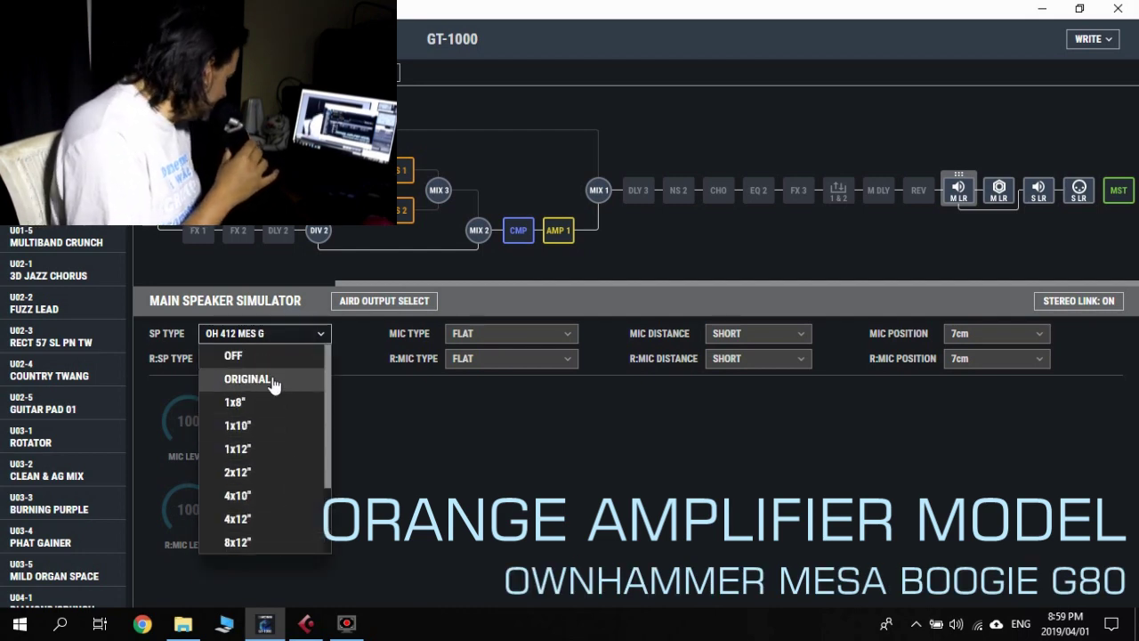
Reset SP TYPE to ORIGINAL, then audition OH 412 DZL+O and OH 412 MAR V.
click(272, 381)
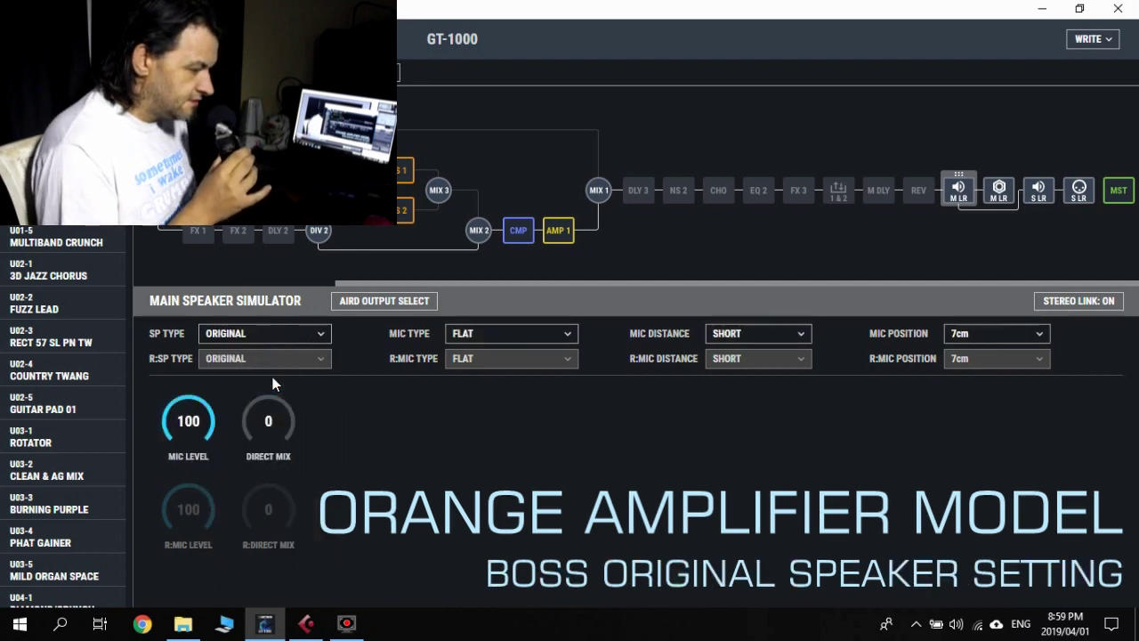
click(291, 336)
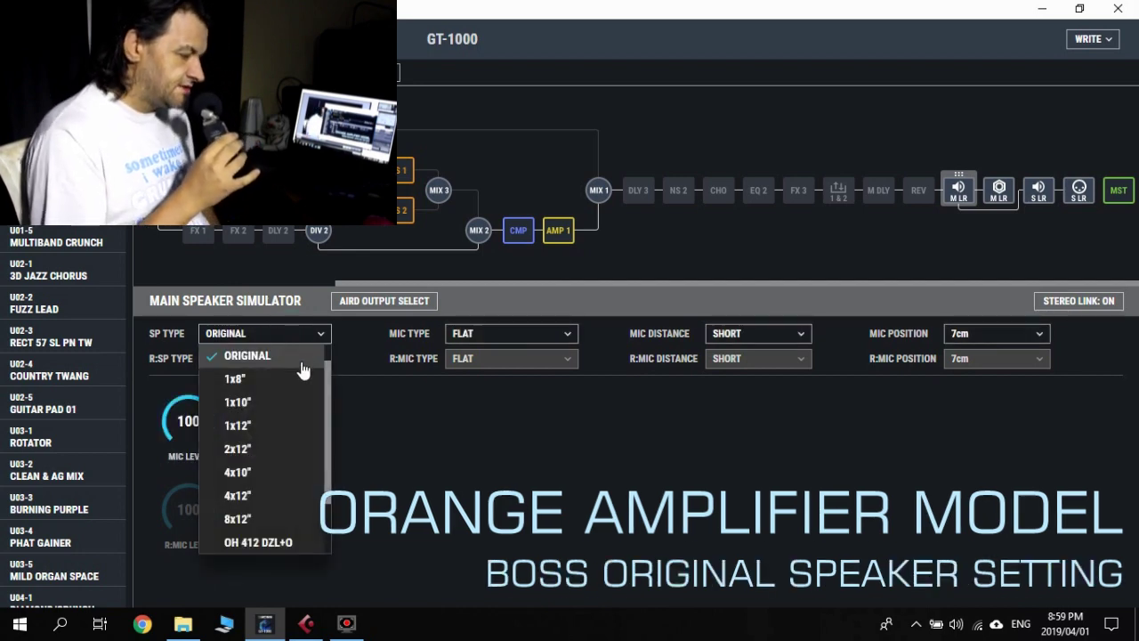
scroll(303, 377, down, 1)
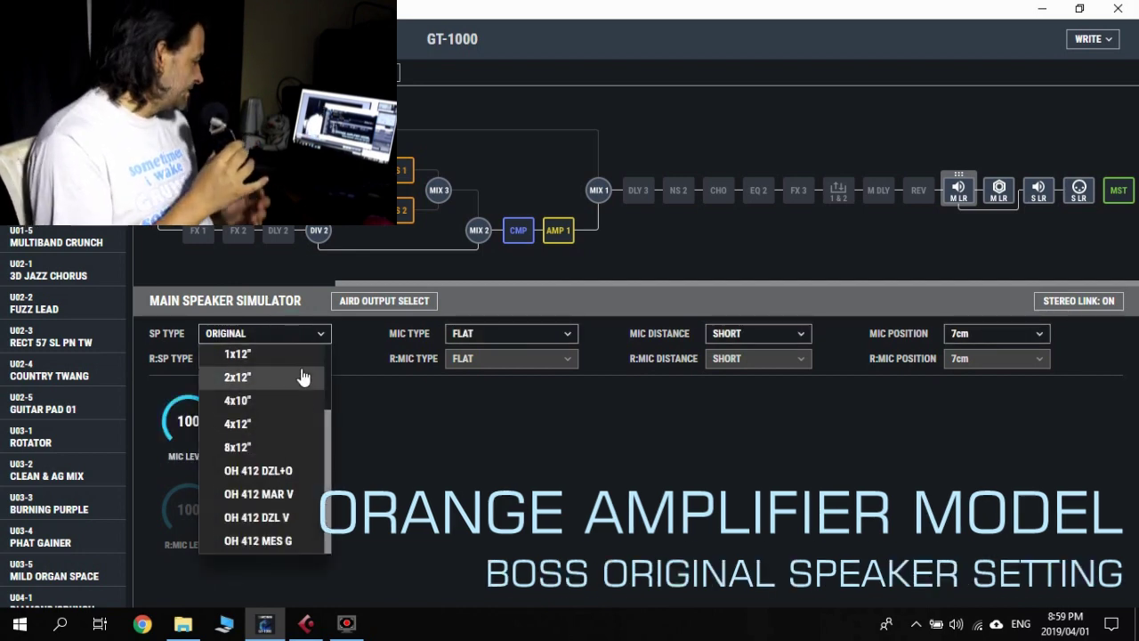
click(296, 472)
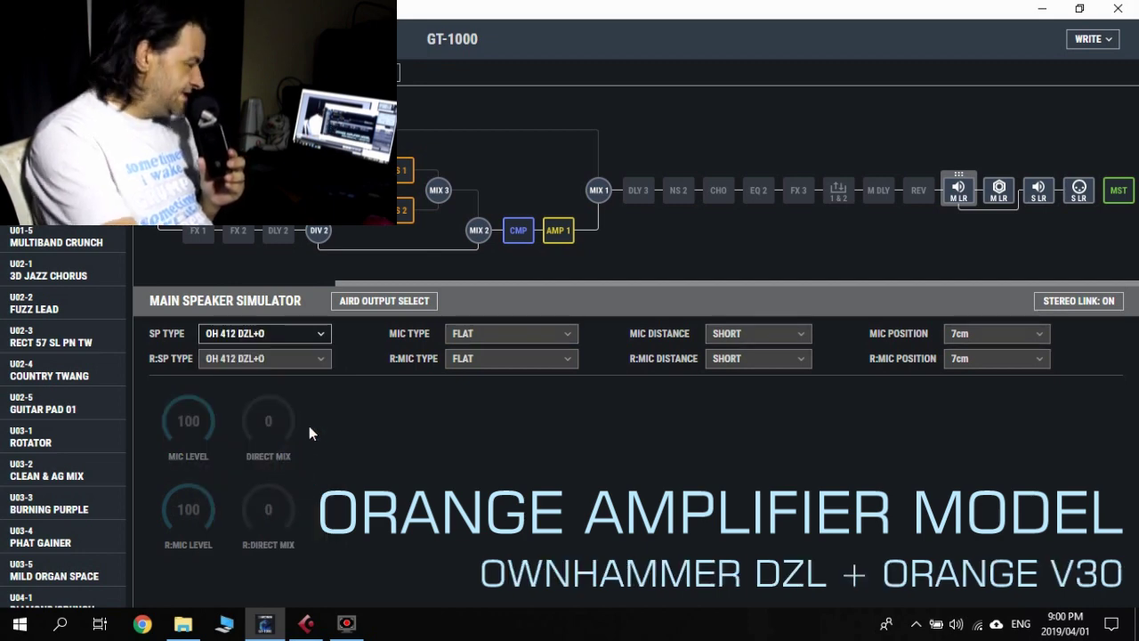
click(302, 332)
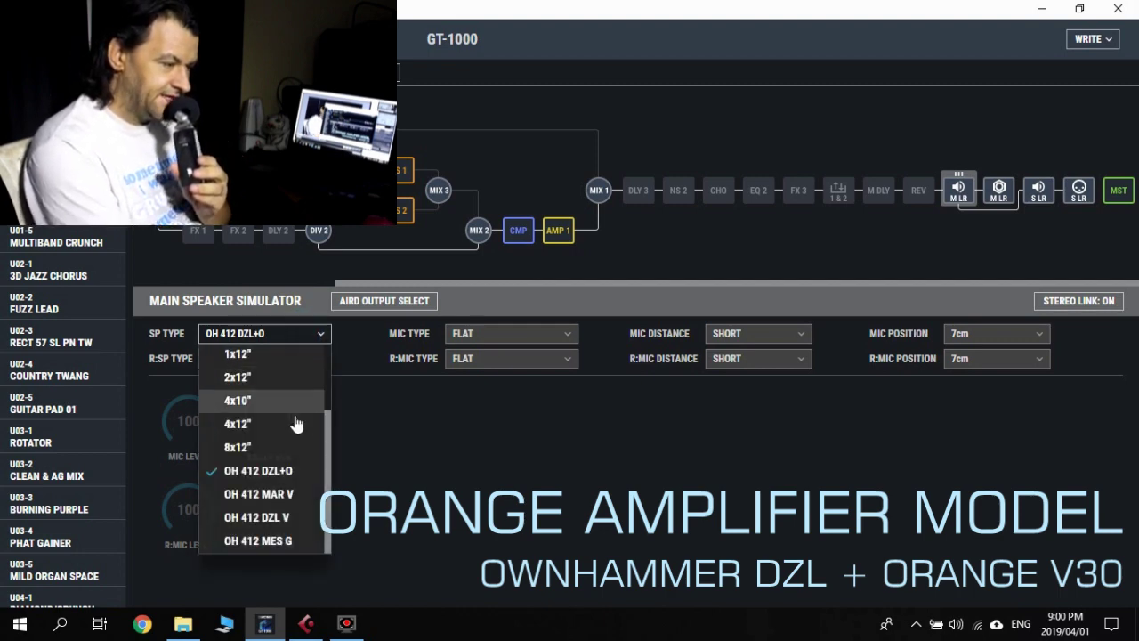
click(300, 495)
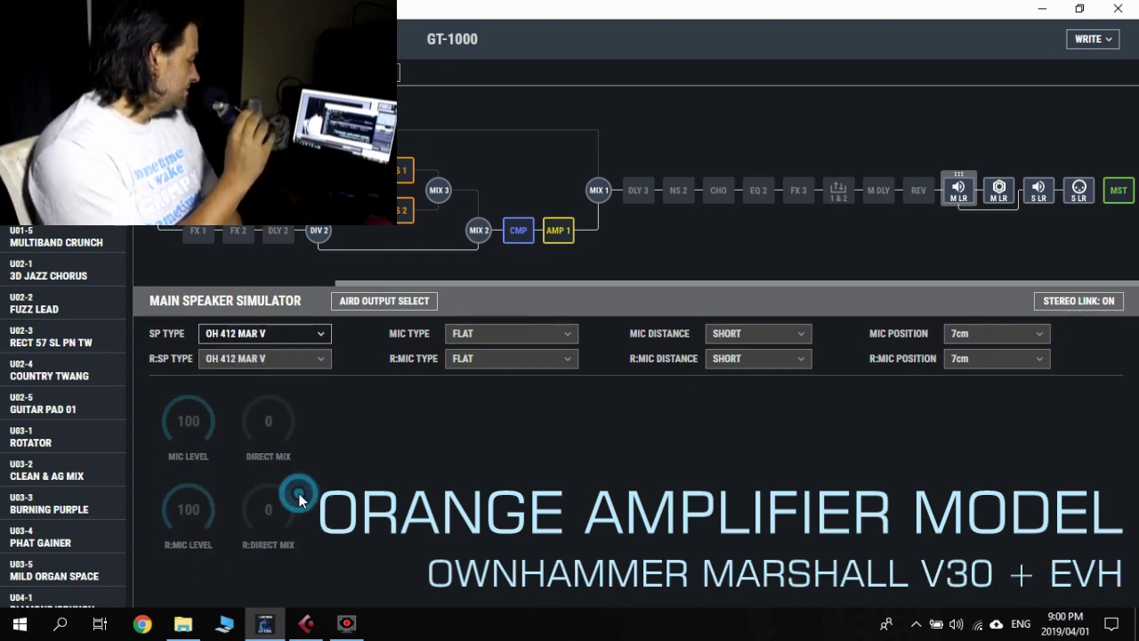
click(297, 338)
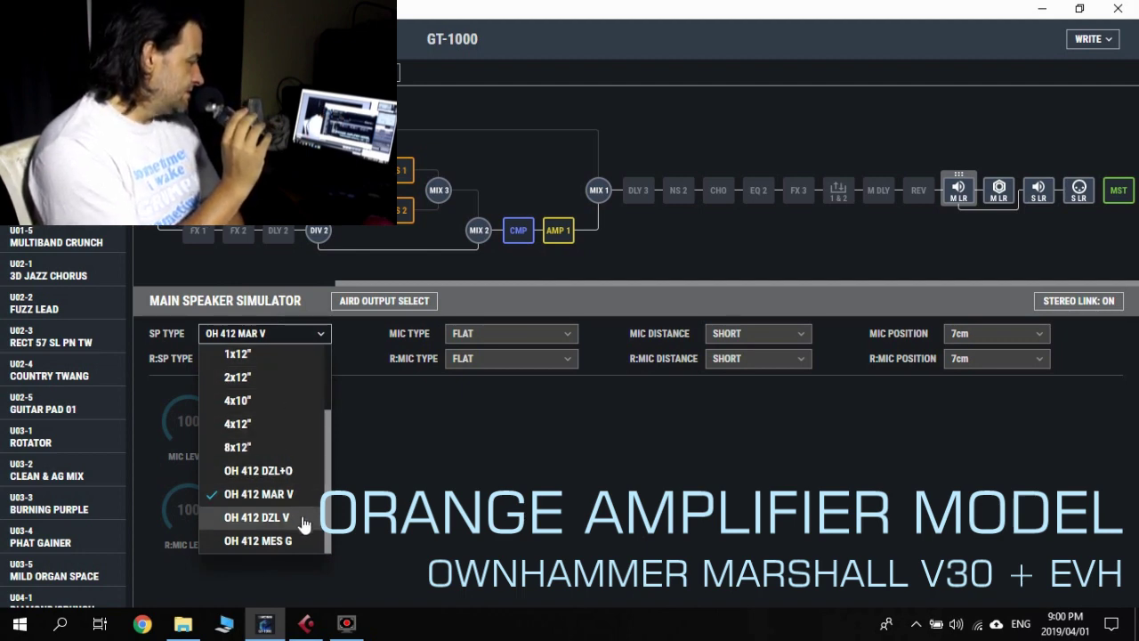
Select OH 412 DZL V, then OH 412 MES G, and finish on ORIGINAL in SP TYPE.
click(303, 520)
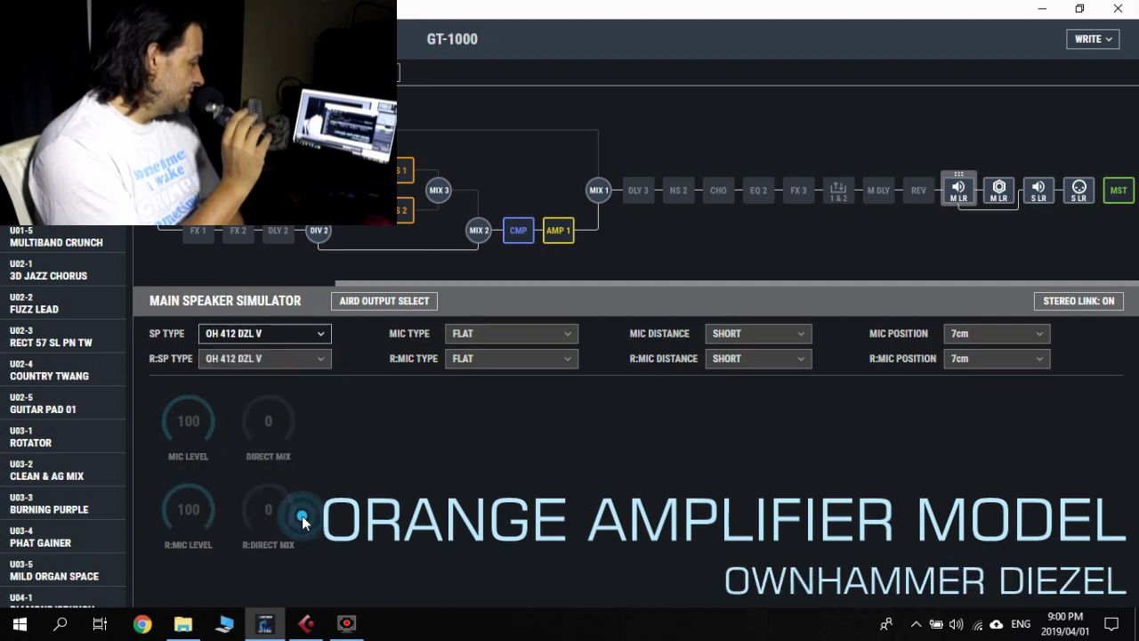
click(294, 339)
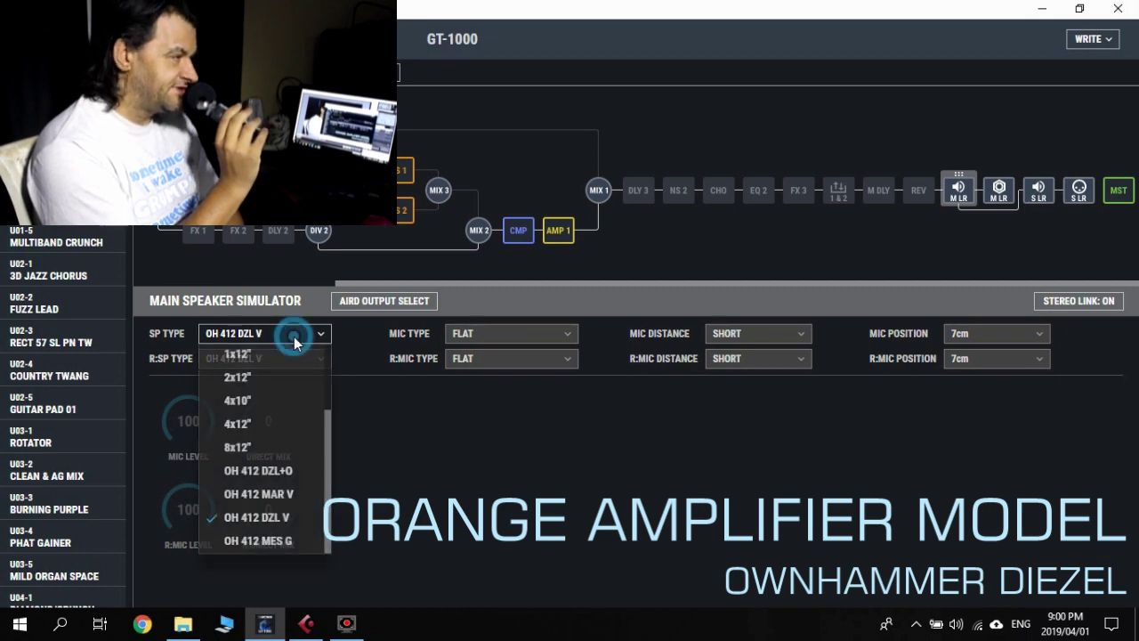
click(277, 543)
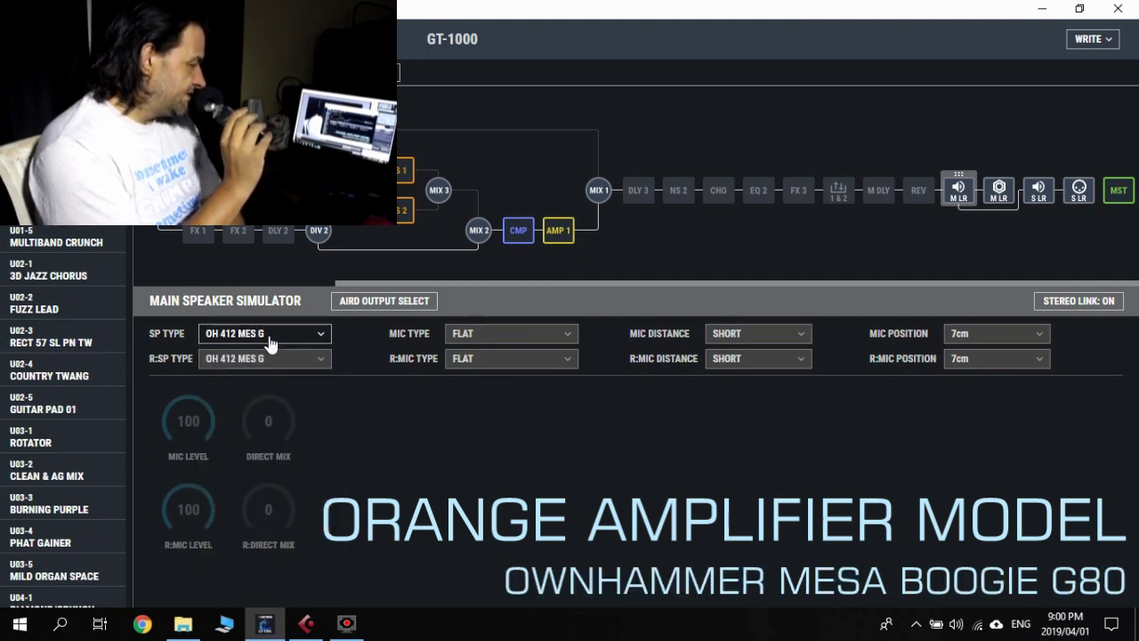
click(287, 335)
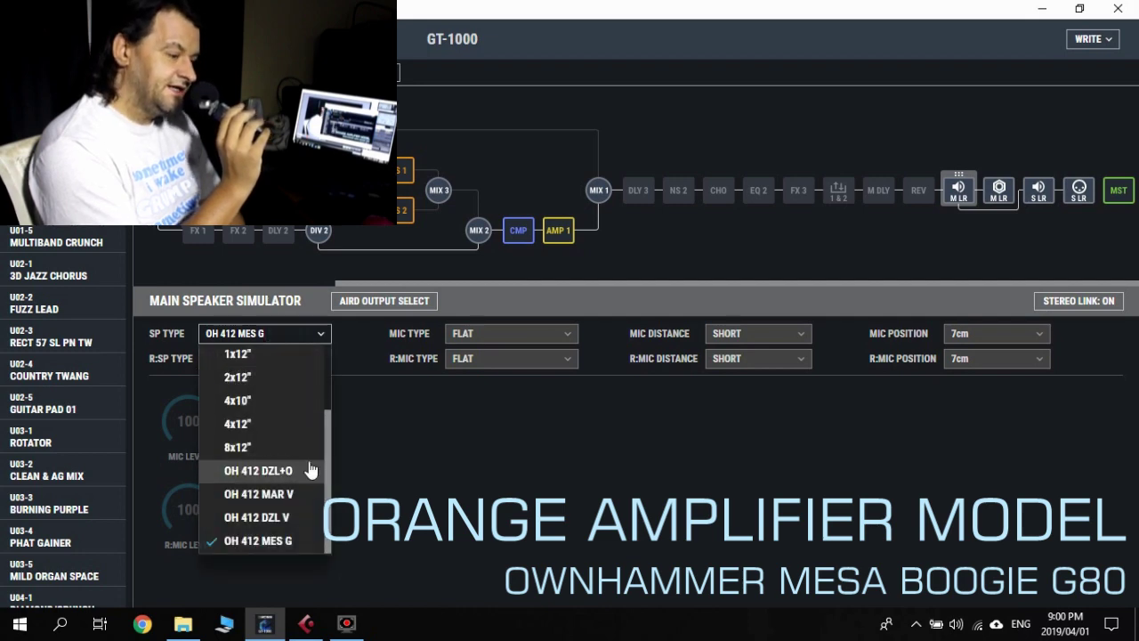
scroll(308, 468, up, 2)
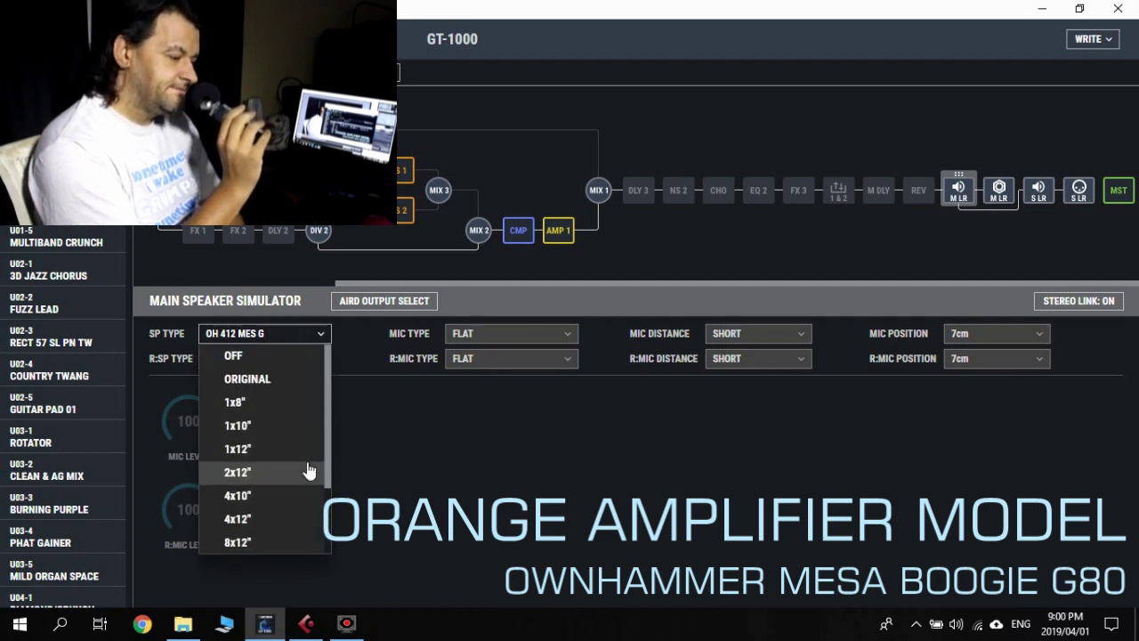
click(294, 385)
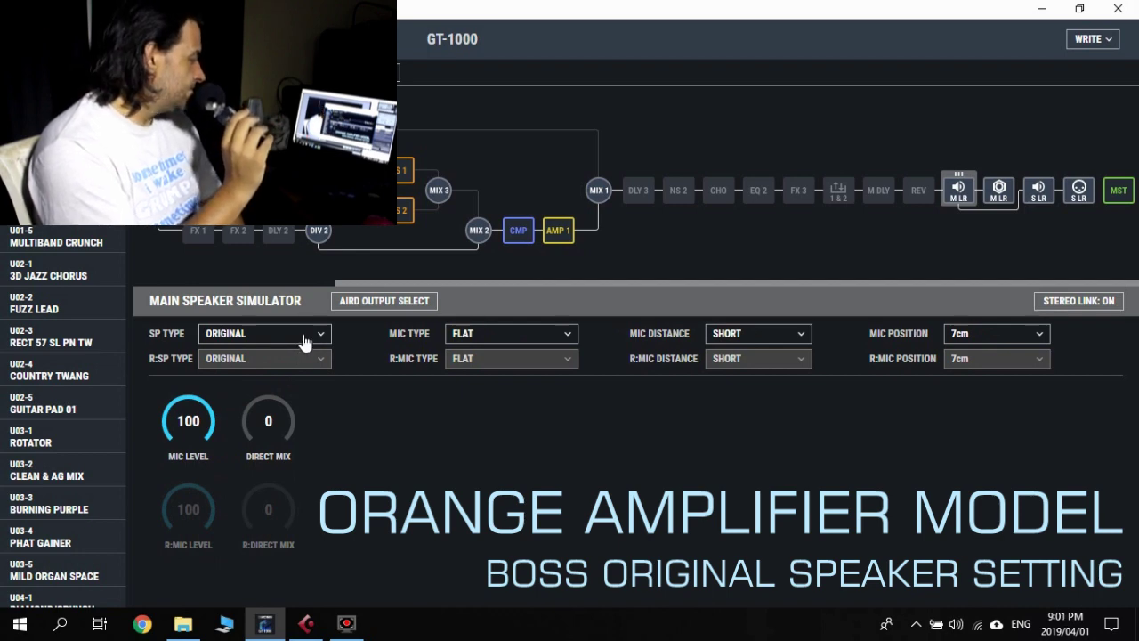
Audition the OH 412 DZL+O cabinet, then OH 412 MAR V.
click(304, 338)
scroll(301, 440, down, 2)
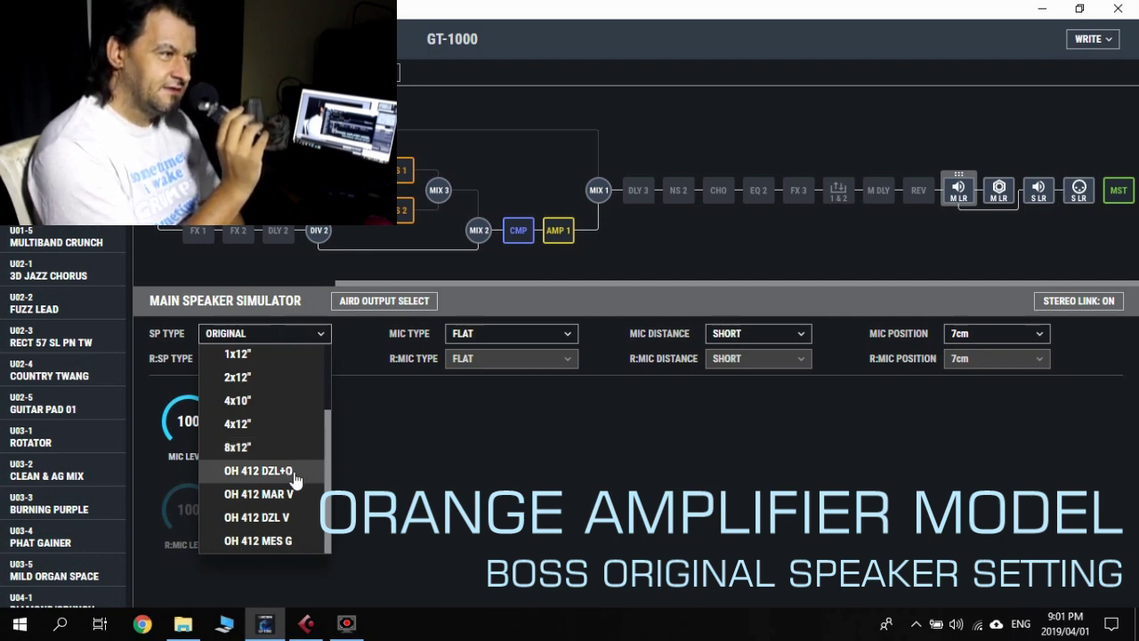
click(294, 472)
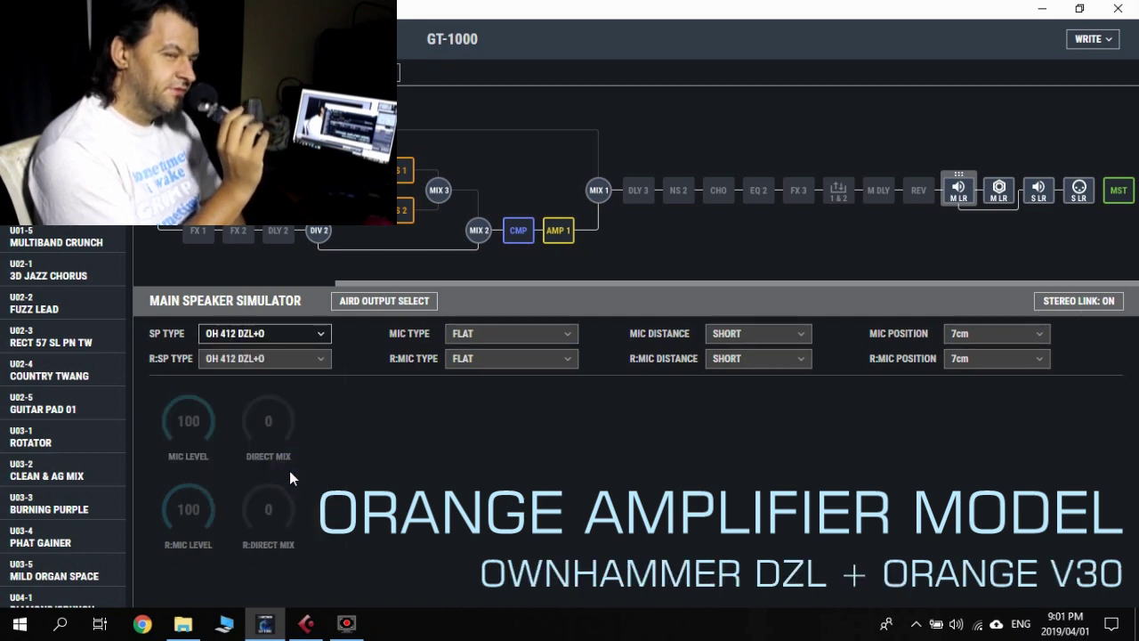
click(293, 335)
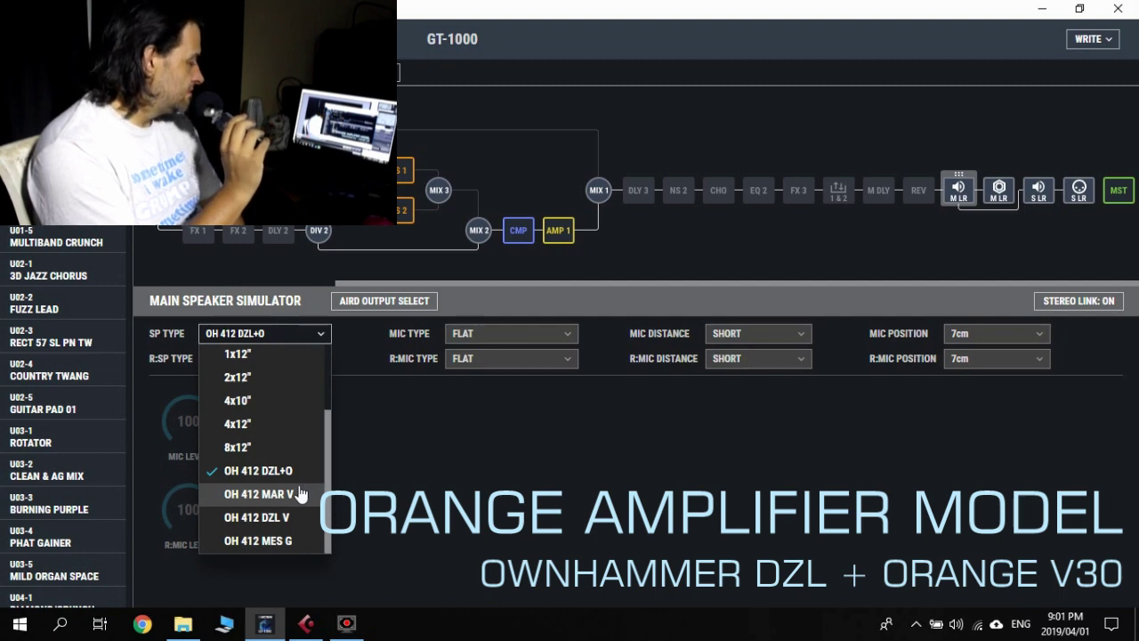
click(300, 494)
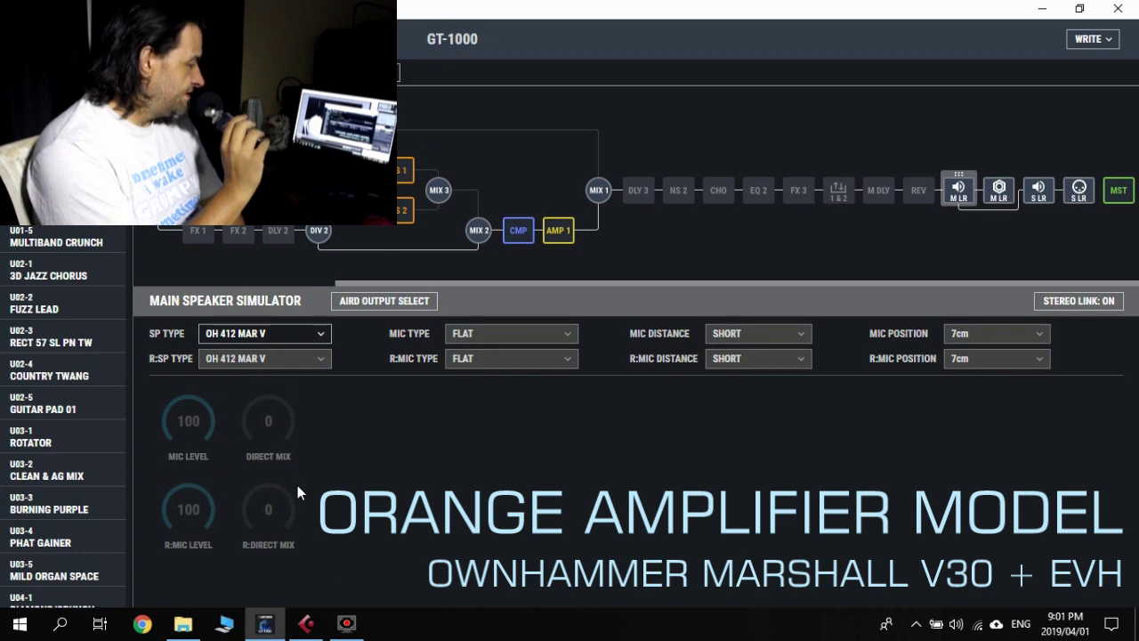
Switch the speaker cab to OH 412 DZL V, then OH 412 MES G.
click(311, 334)
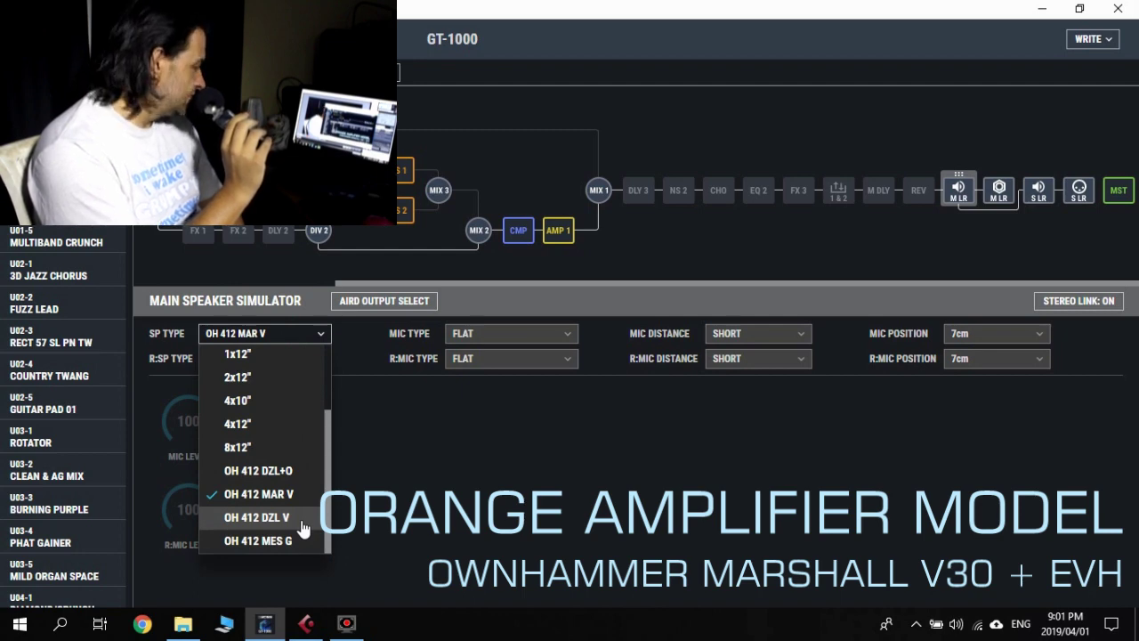
click(258, 517)
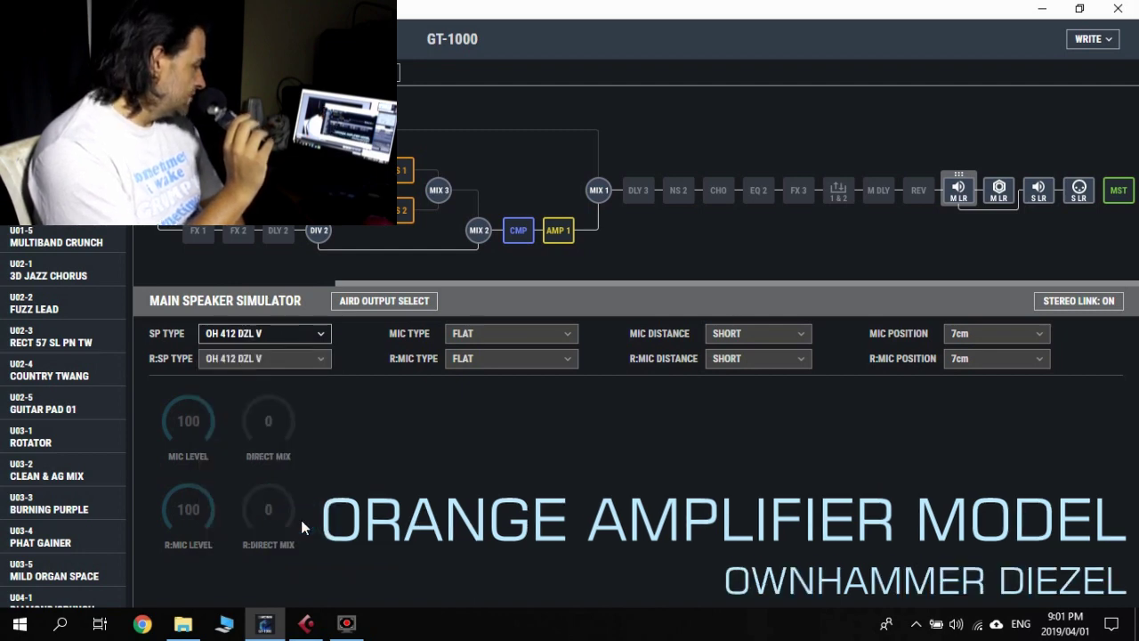
click(284, 333)
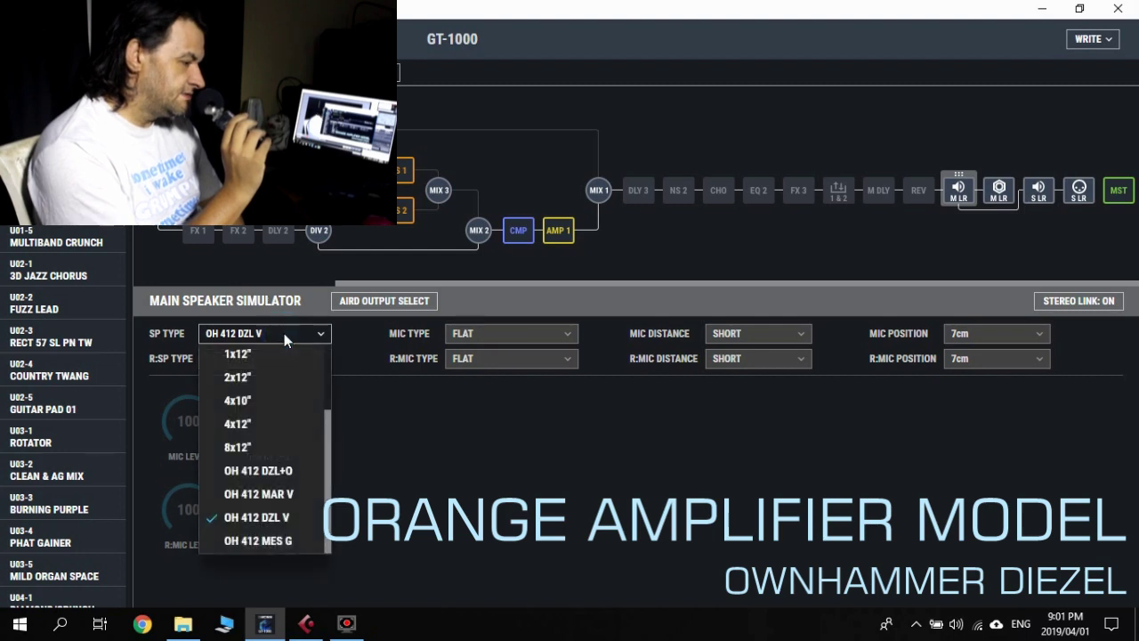
click(298, 549)
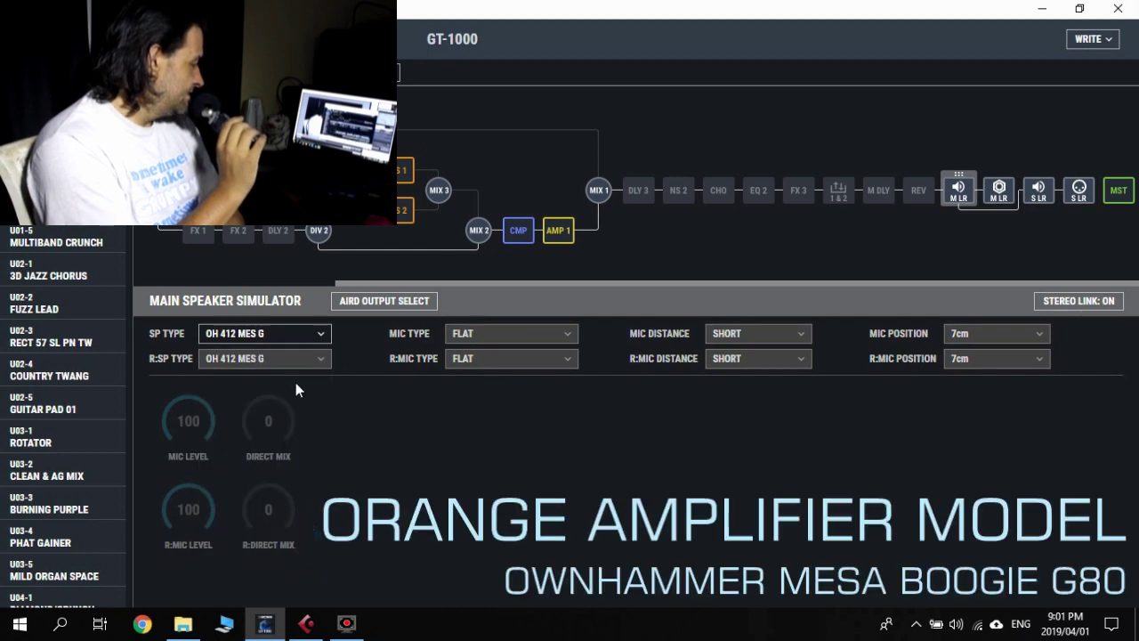
click(284, 338)
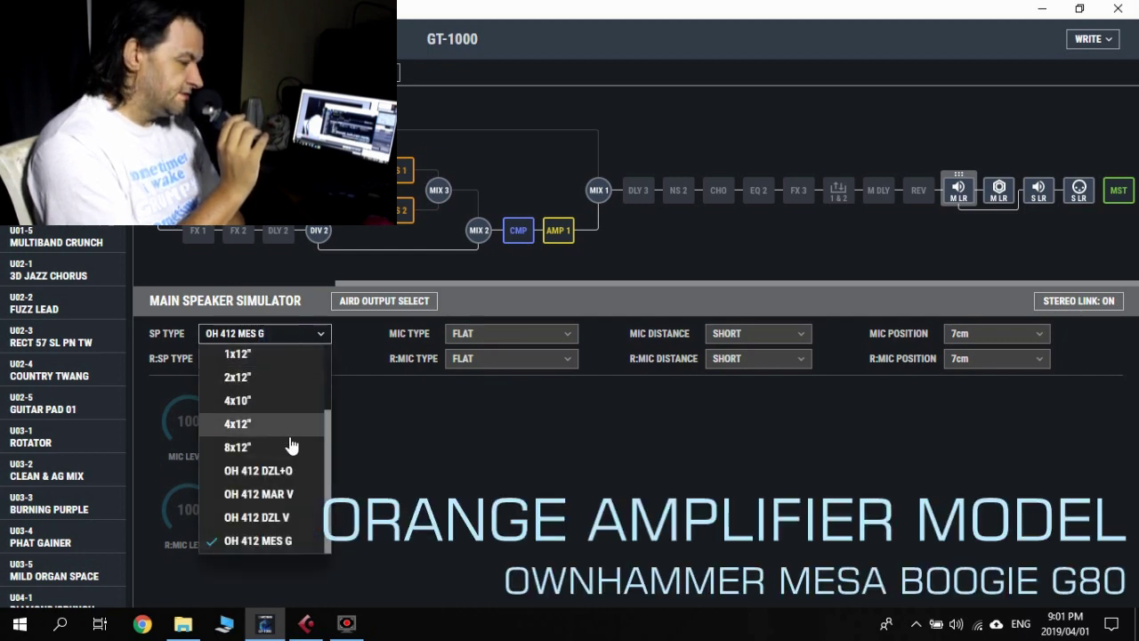
scroll(298, 454, up, 3)
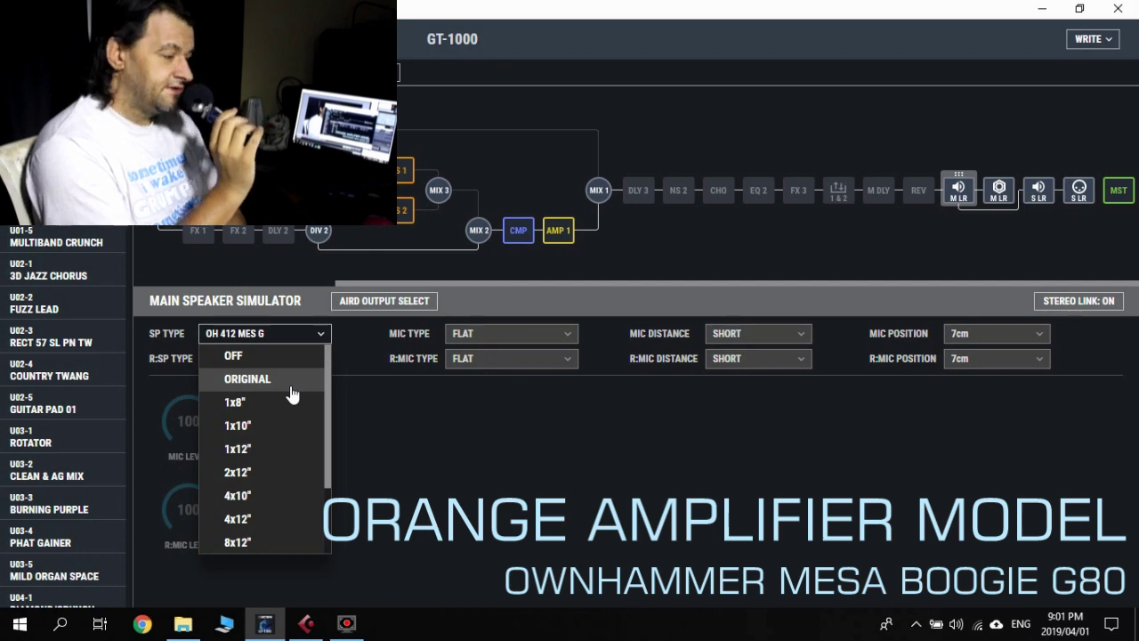
Set SP TYPE to ORIGINAL, then audition OH 412 DZL+O and OH 412 MAR V.
click(290, 380)
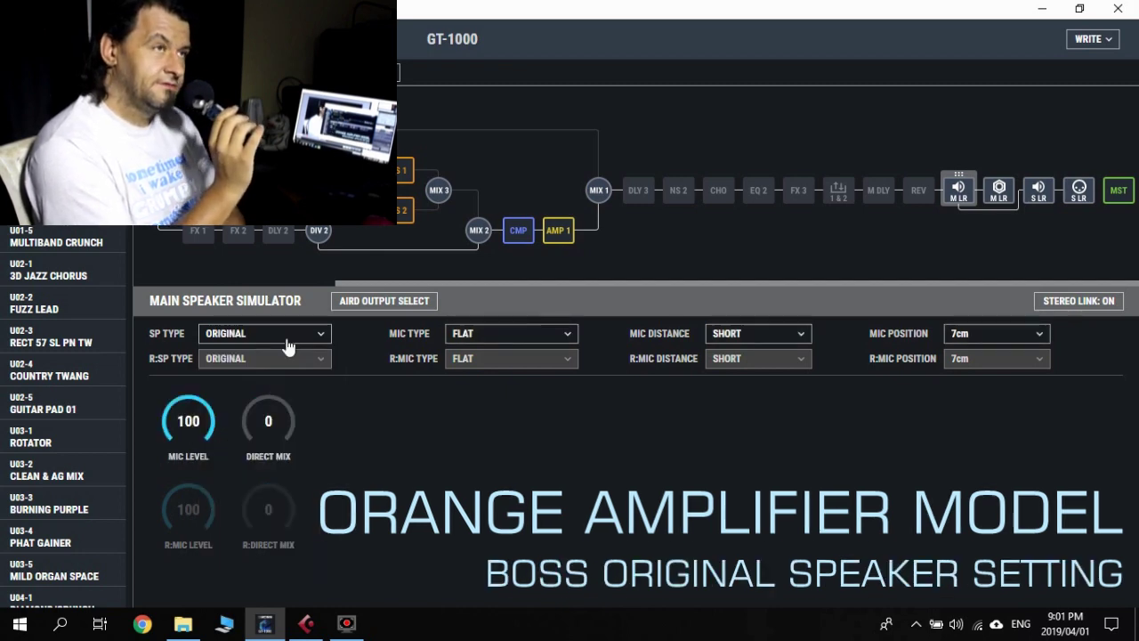
click(286, 334)
scroll(292, 461, down, 1)
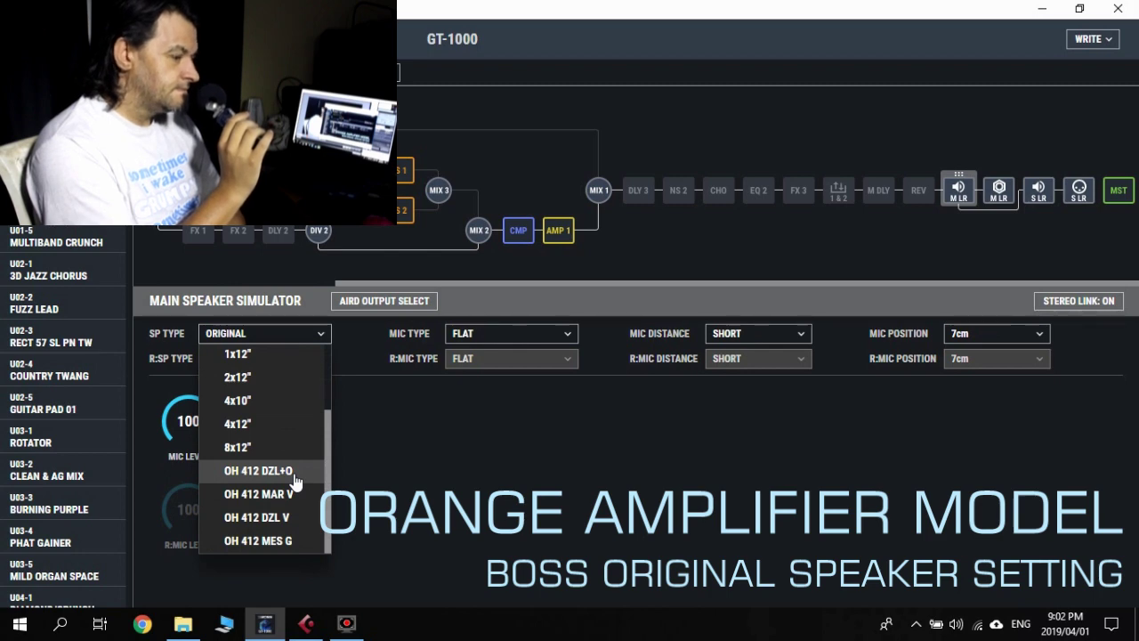
click(297, 471)
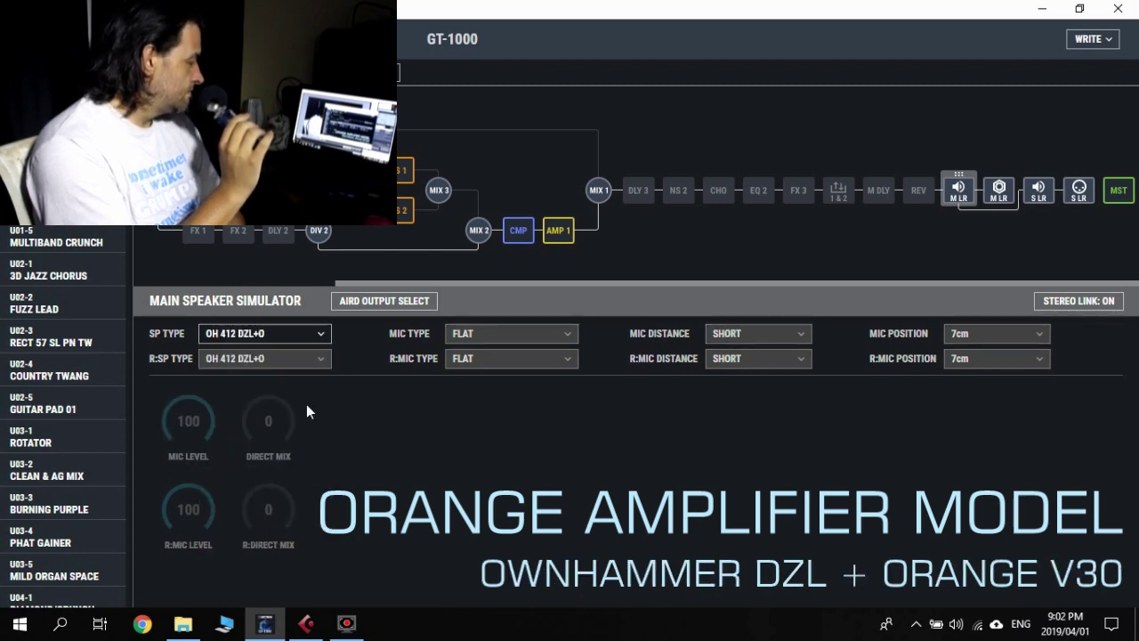
click(313, 338)
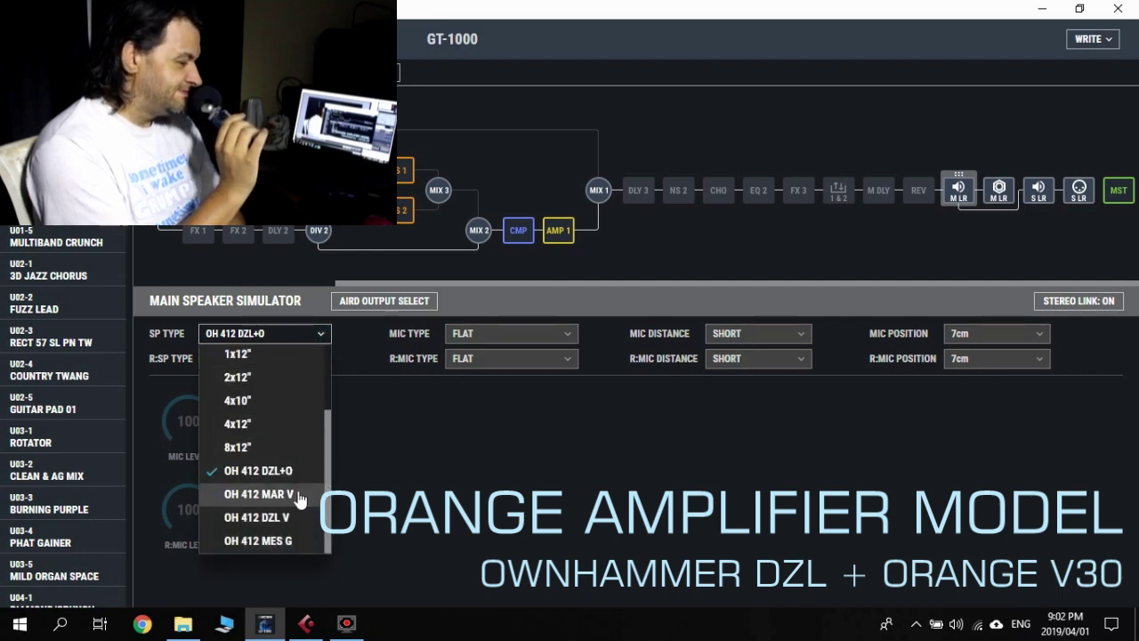
click(300, 495)
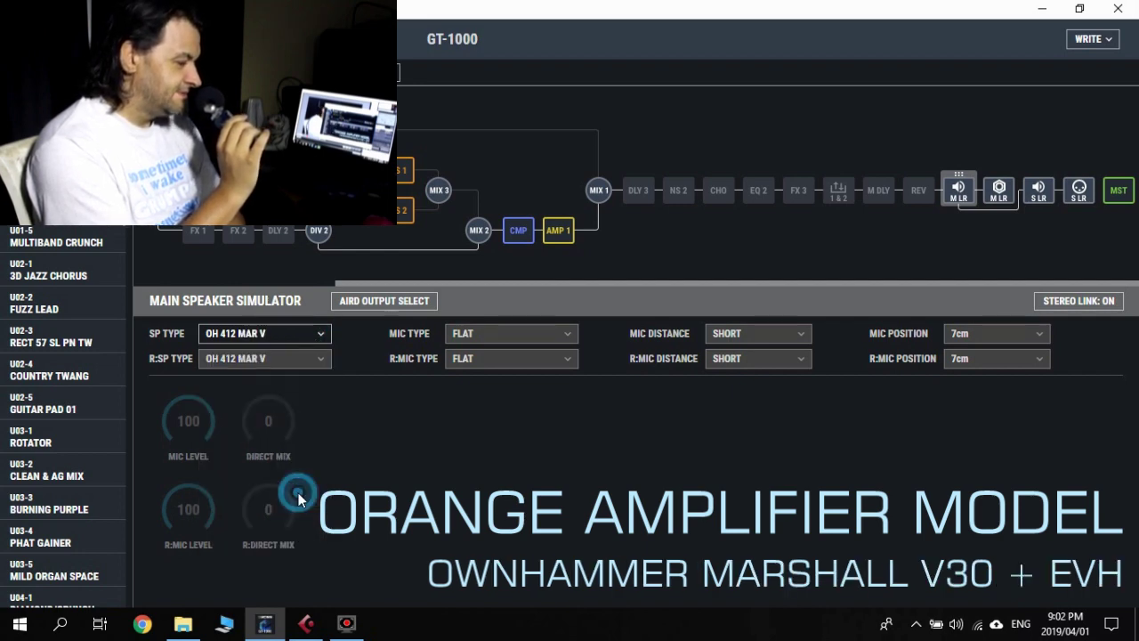
Try OH 412 DZL V and MES G, return to ORIGINAL, then check Cubase playback.
click(310, 336)
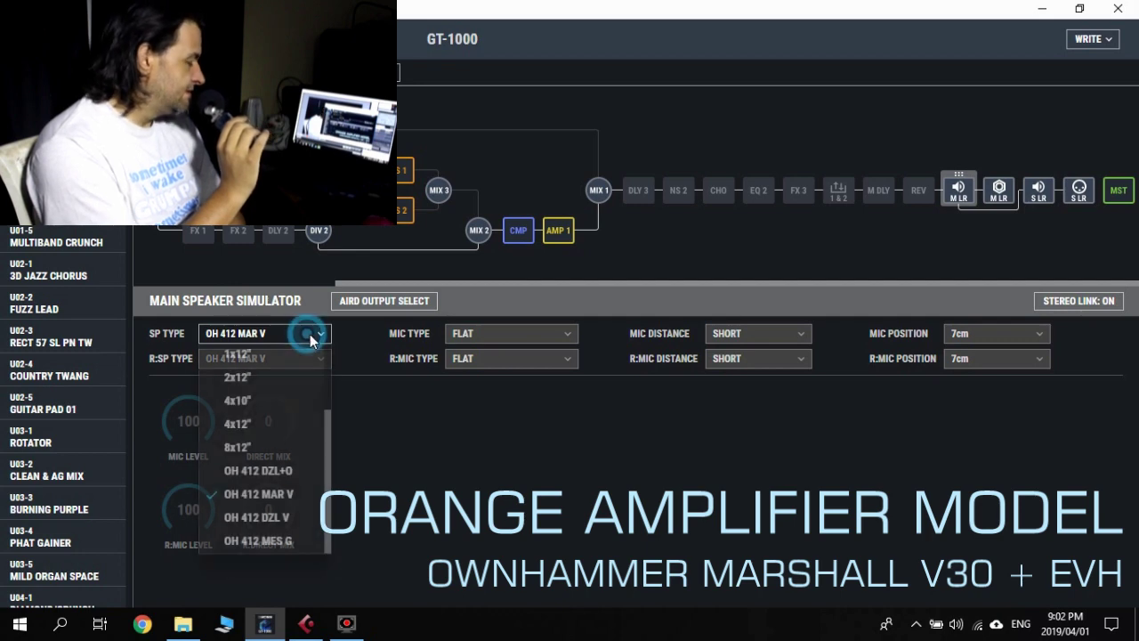
click(297, 523)
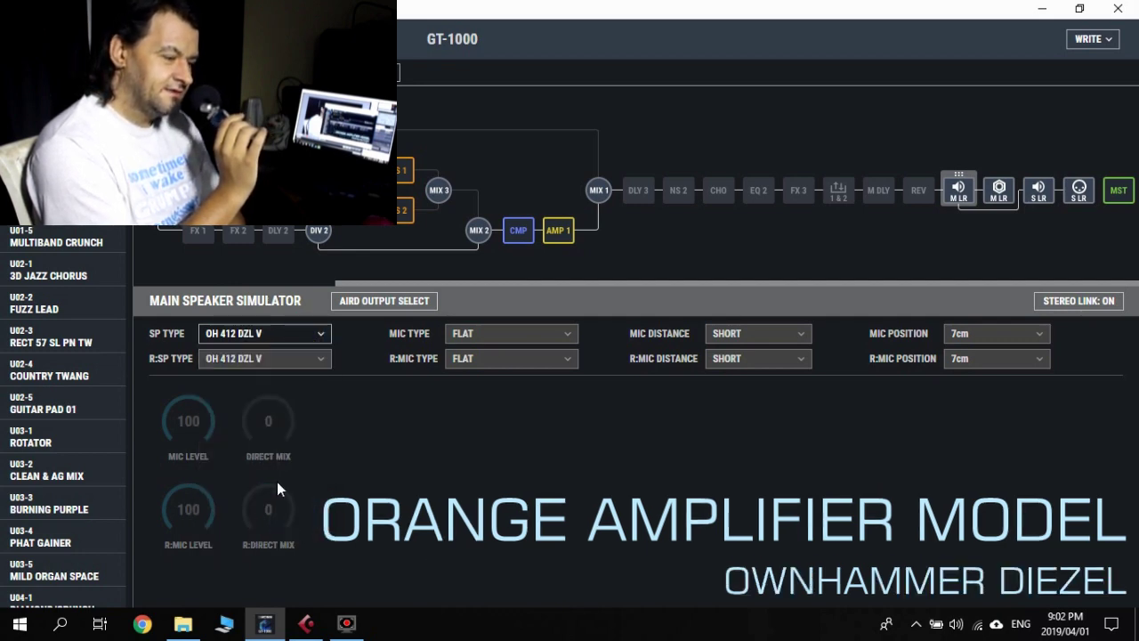
click(305, 334)
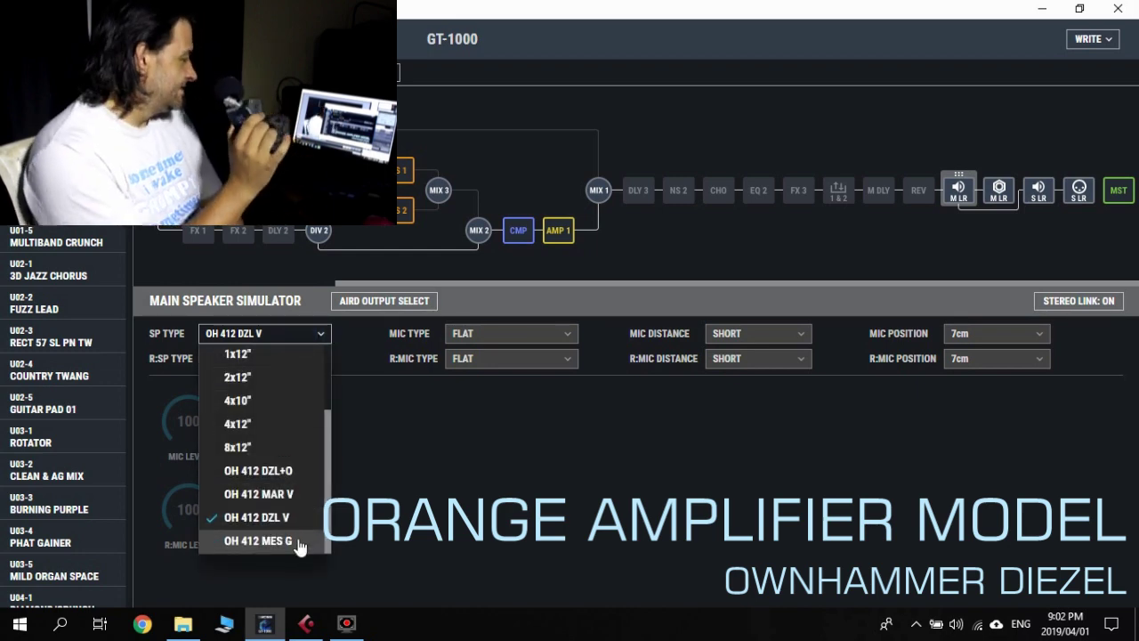
click(300, 542)
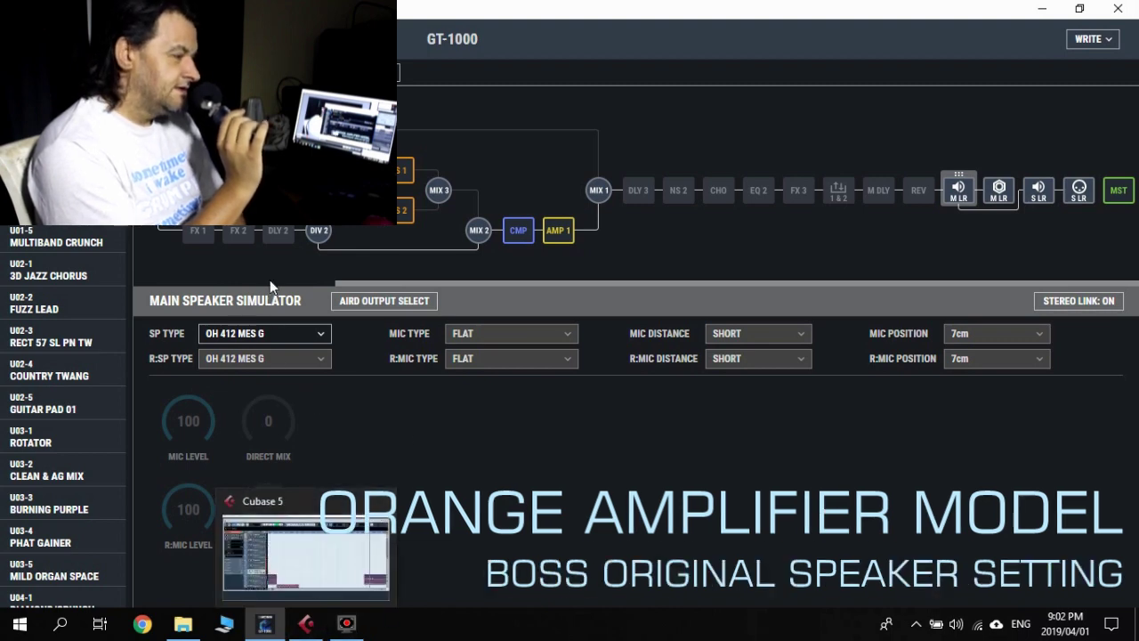
click(298, 335)
scroll(298, 371, up, 2)
click(293, 386)
click(305, 623)
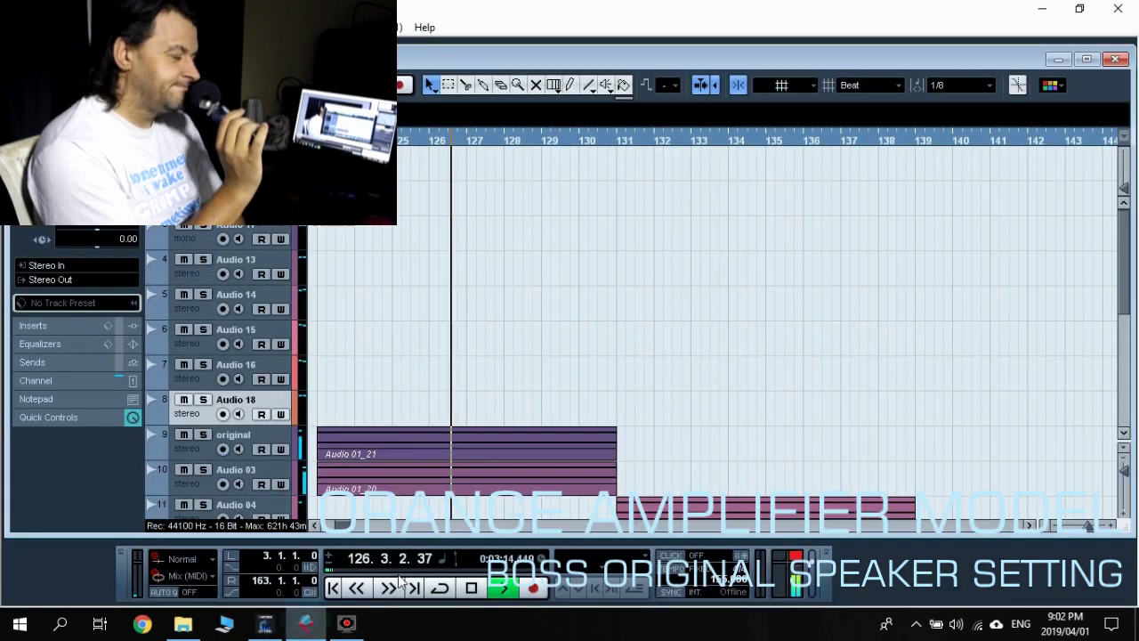
scroll(450, 463, up, 4)
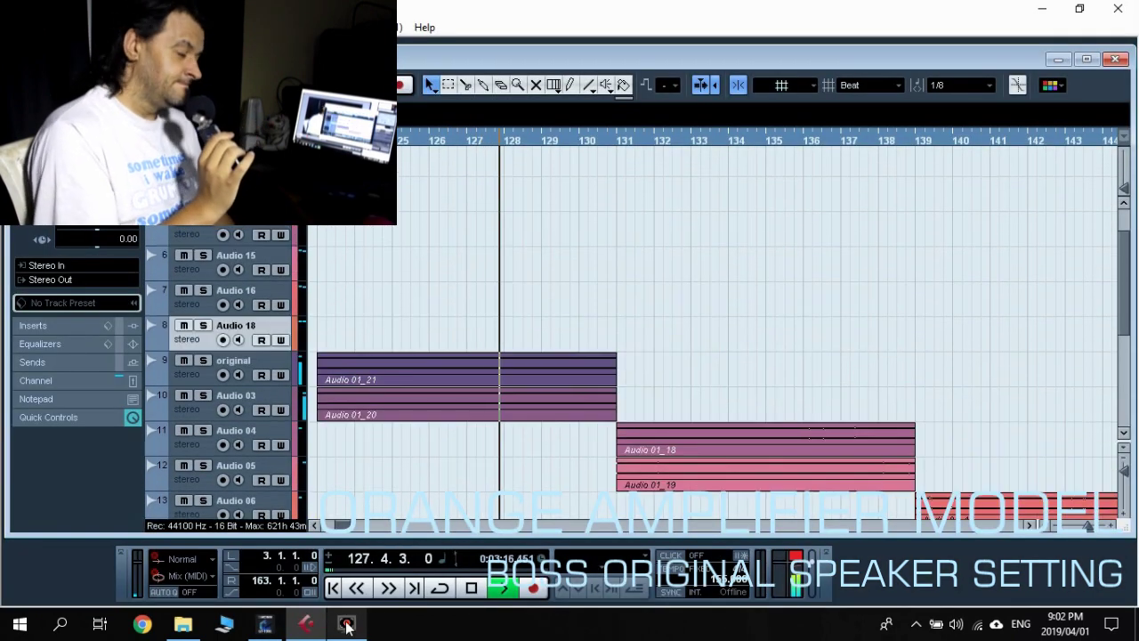
Back in the GT-1000 editor, audition OH 412 DZL+O, then OH 412 MAR V.
click(267, 625)
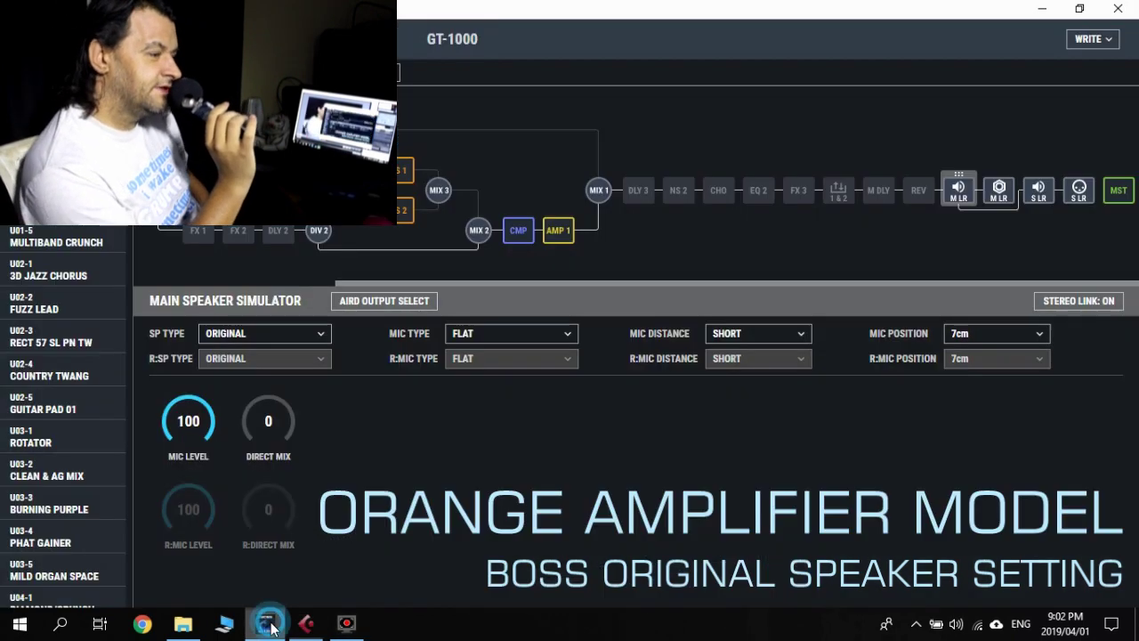
click(258, 333)
scroll(258, 411, down, 2)
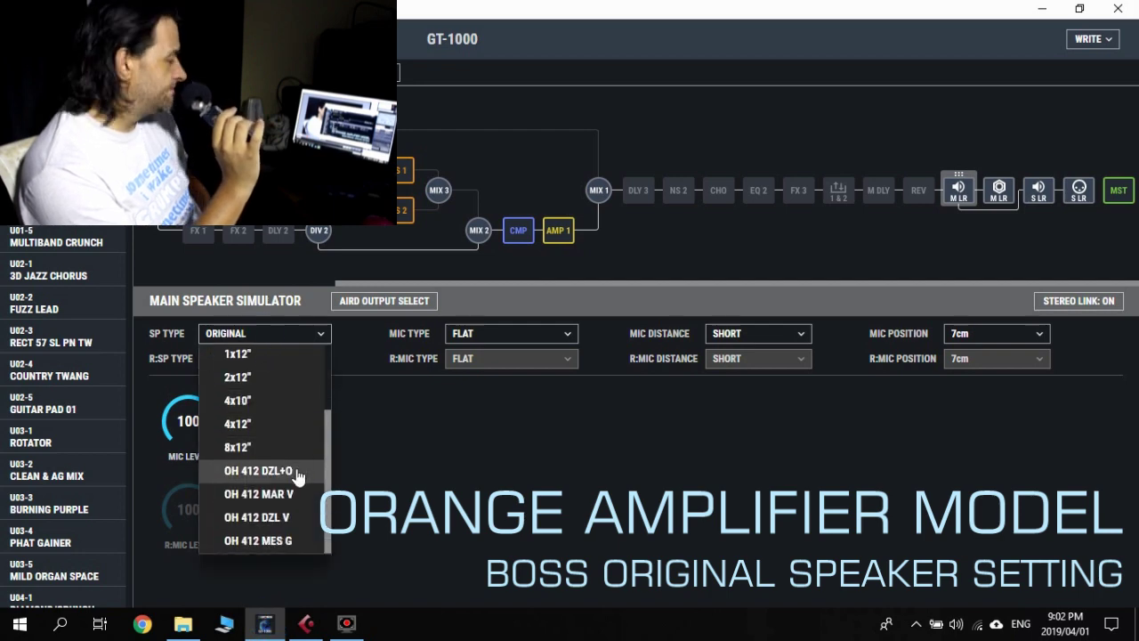
click(294, 474)
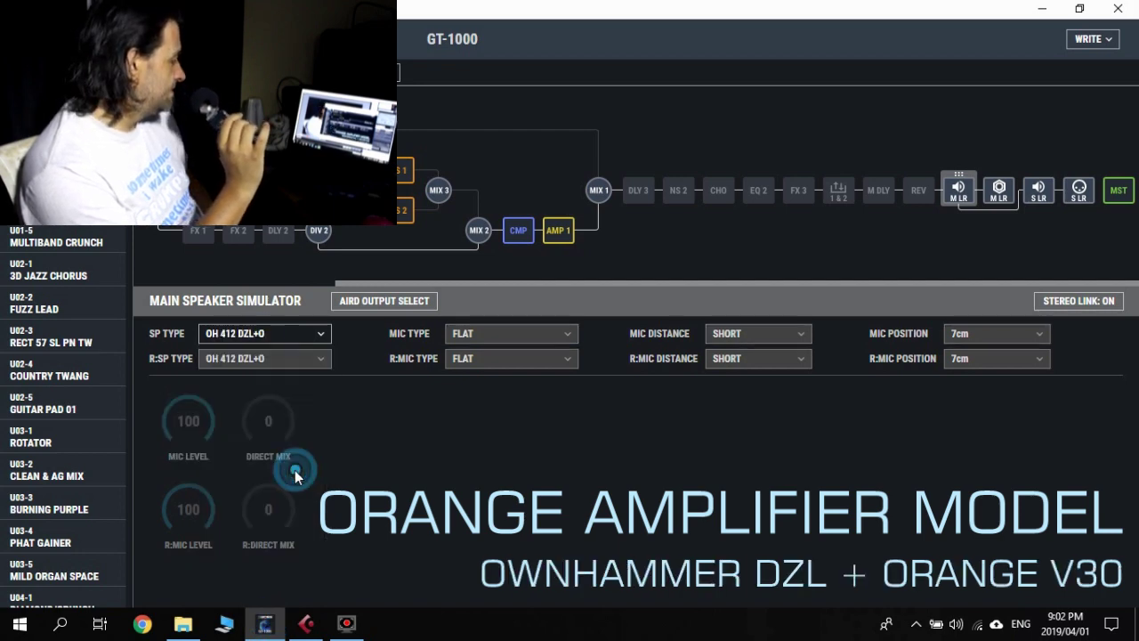
click(313, 338)
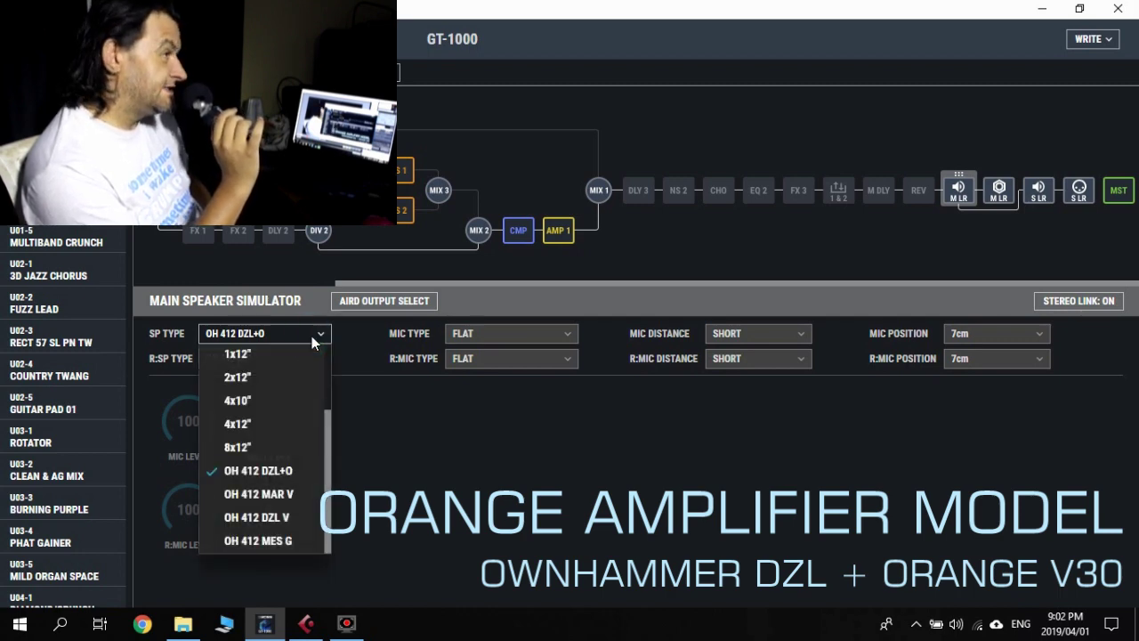
click(305, 501)
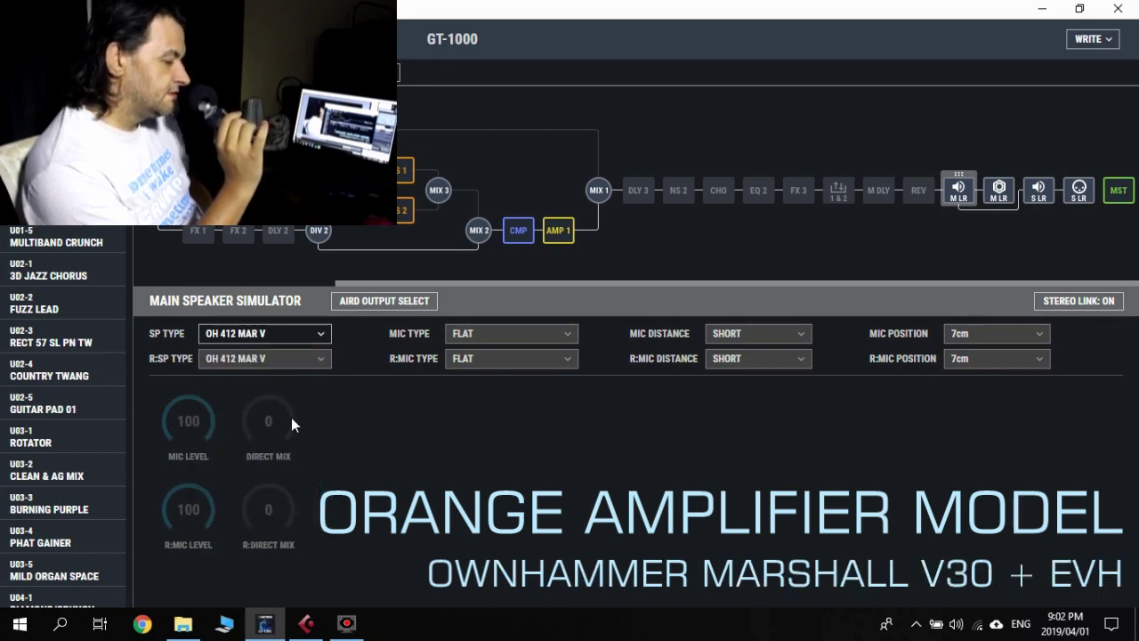
Switch the speaker cab to OH 412 DZL V, then settle on OH 412 MES G.
click(279, 334)
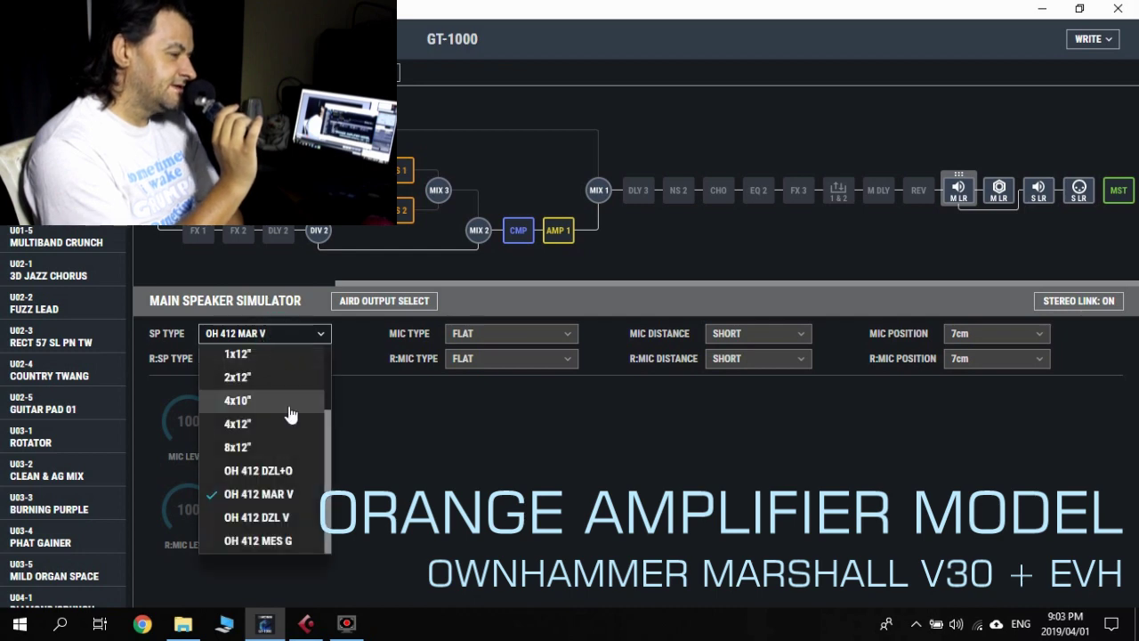
click(308, 520)
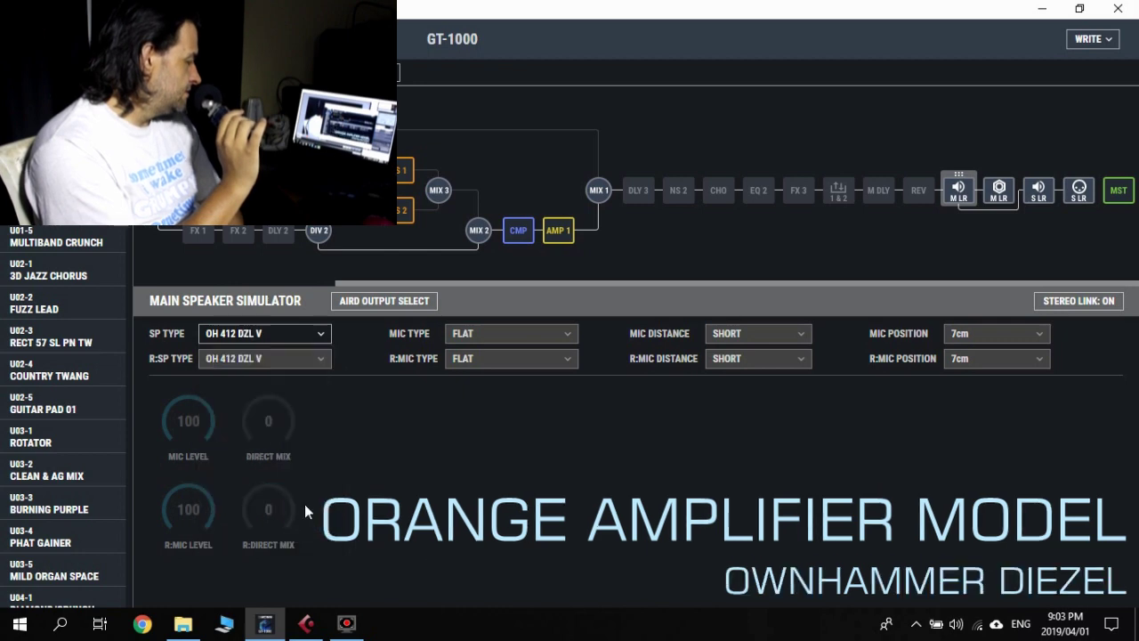
click(305, 335)
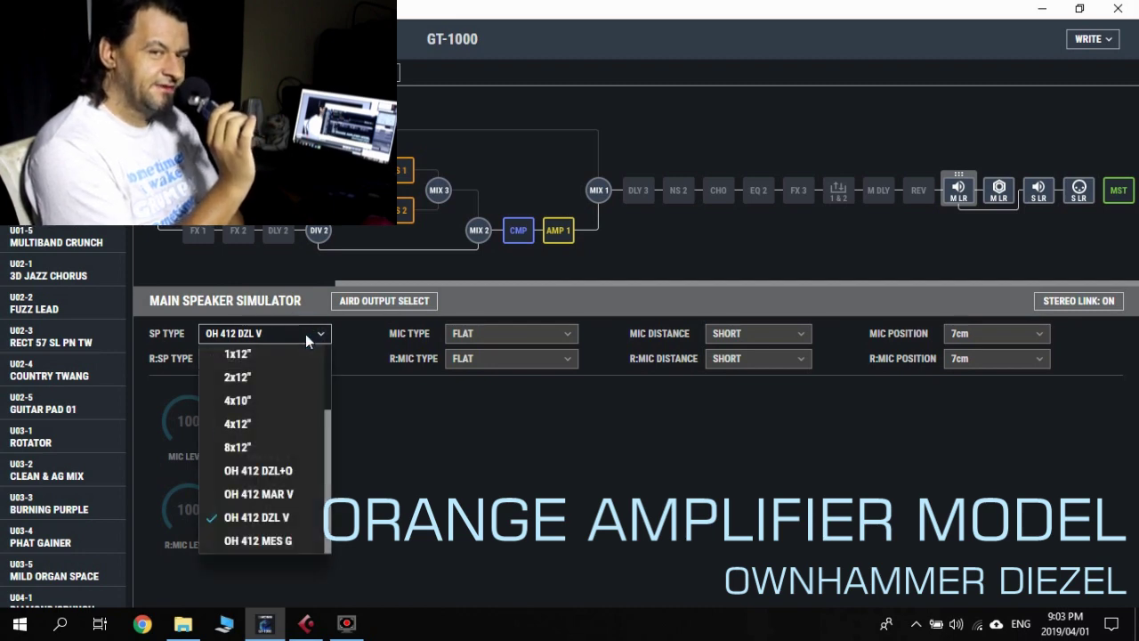
click(281, 545)
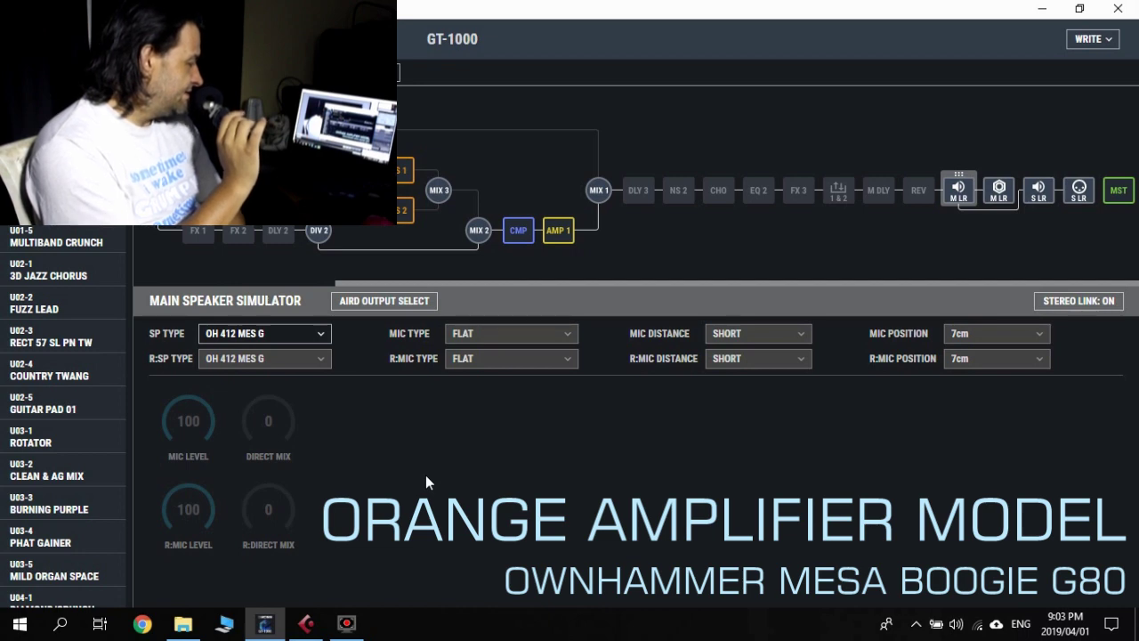
Launch Notepad from the Start search by typing 'not'.
key(super)
text(not)
key(Return)
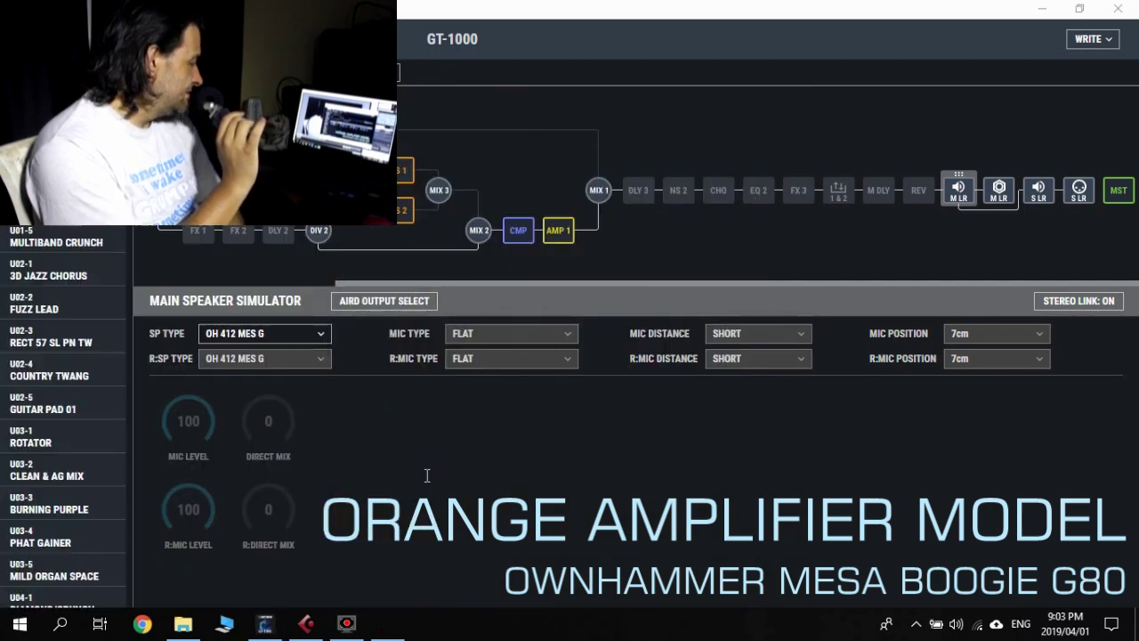
Type 'THANKS YOU WATCHING' and, on a new line, 'SUPPORT OWN HAMMER !!'.
text(THANKS YOU WATCHING)
key(Return)
key(Return)
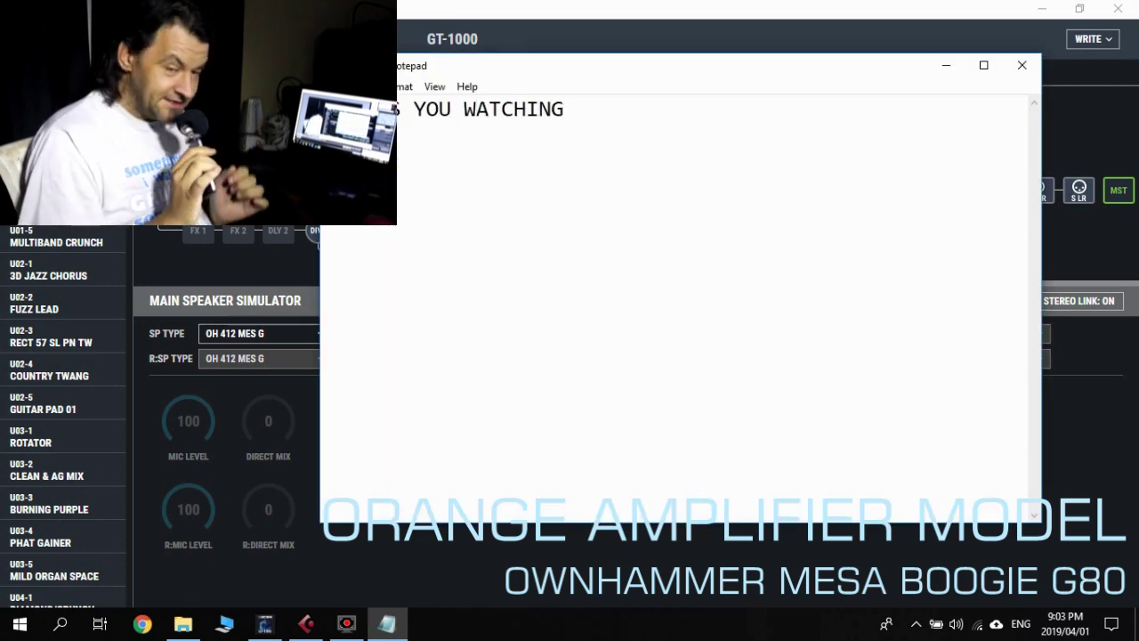
text(SUPPORT OWN)
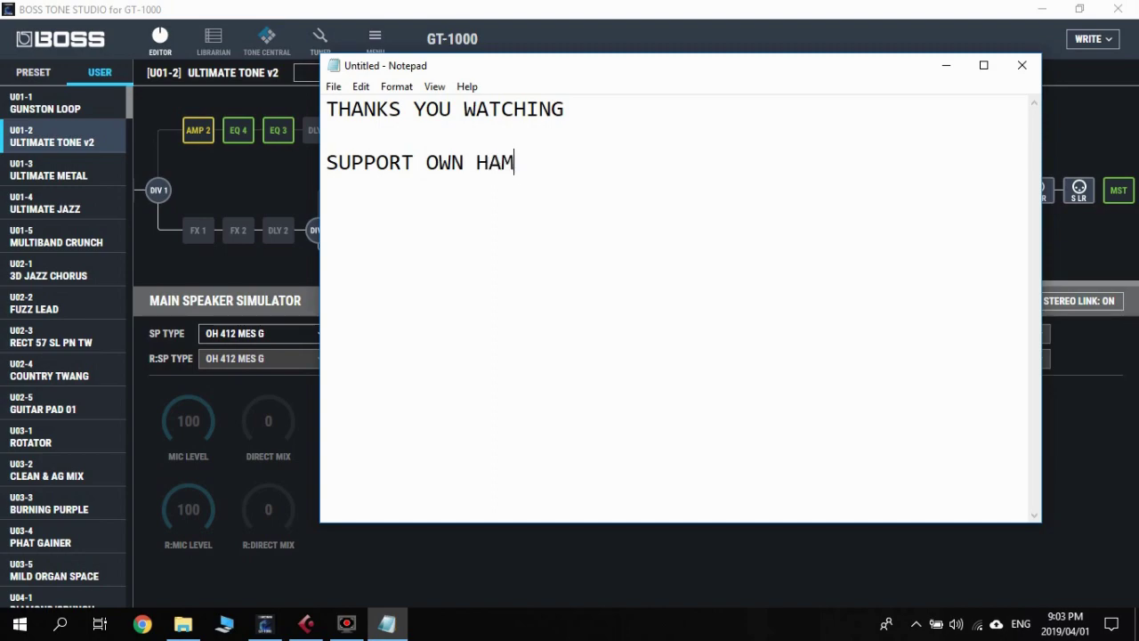